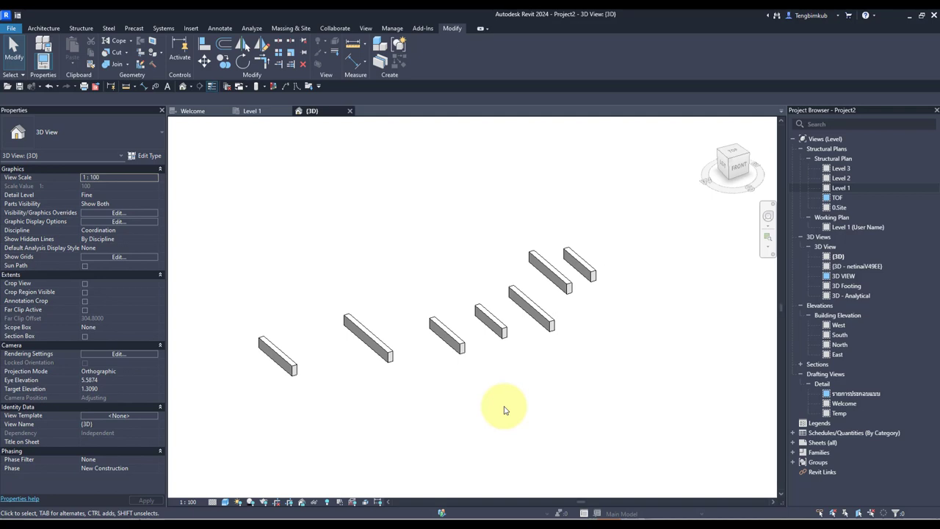
Orbit and reframe Revit's 3D beam view, then temporarily reveal its hidden elements.
scroll(518, 384, up, 1)
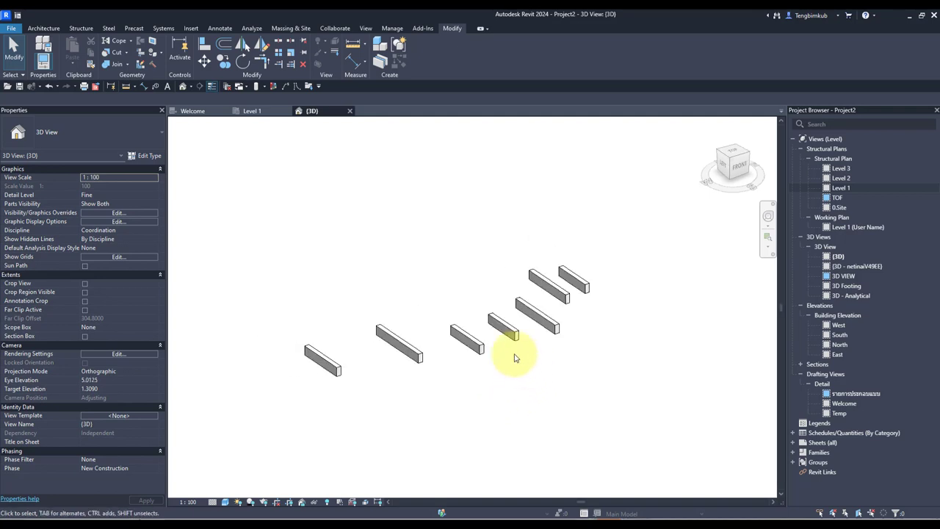
scroll(512, 353, up, 2)
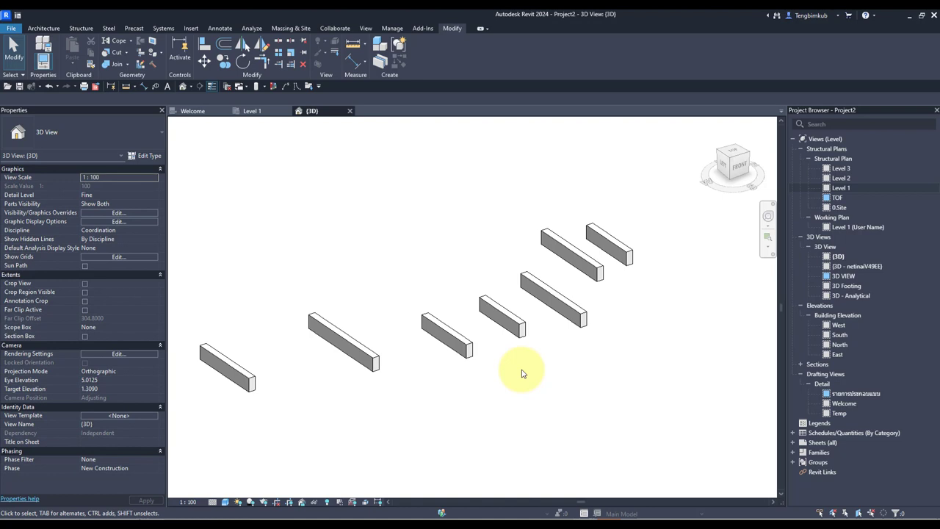
scroll(486, 251, down, 1)
shift+middle_drag(485, 248, 401, 211)
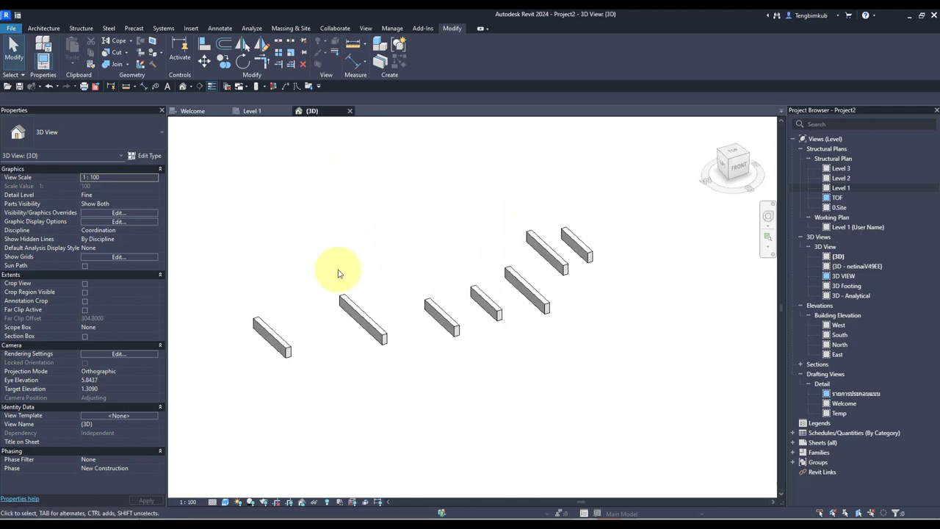
scroll(431, 201, down, 1)
middle_drag(420, 204, 437, 222)
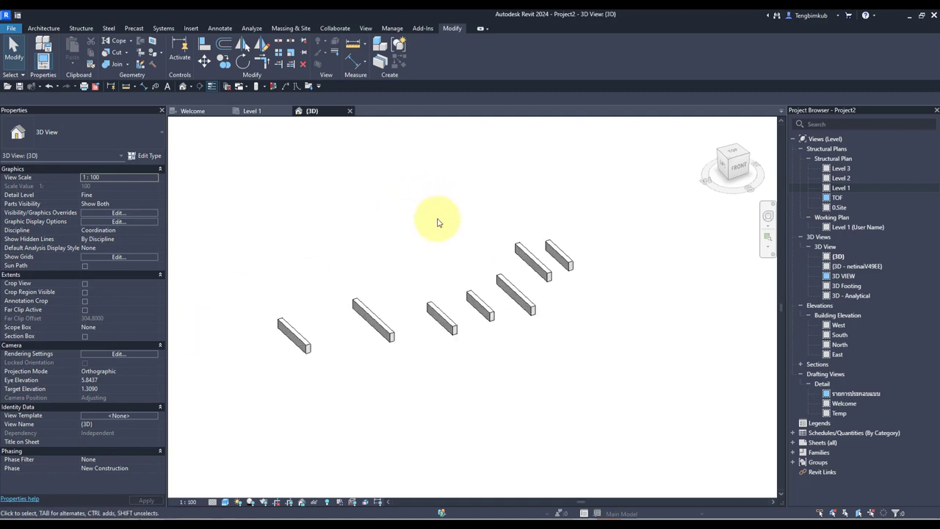
scroll(419, 219, down, 1)
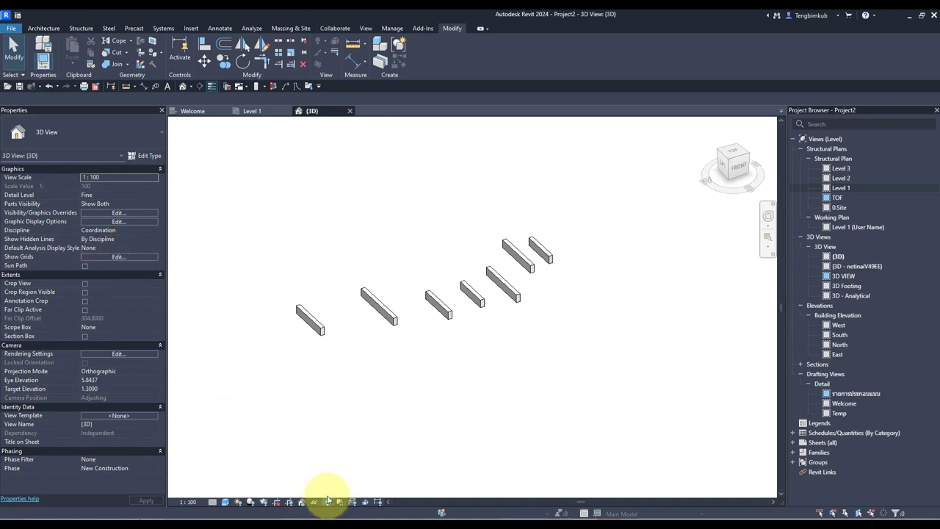
click(327, 501)
Append wall.nwc from the Desktop and orbit to an angled view of the wall.
key(Escape)
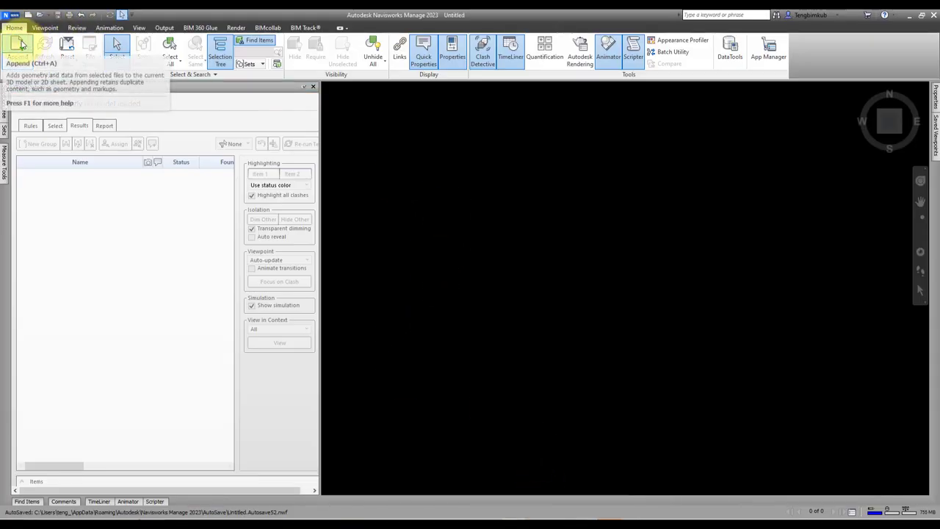
click(19, 48)
click(359, 239)
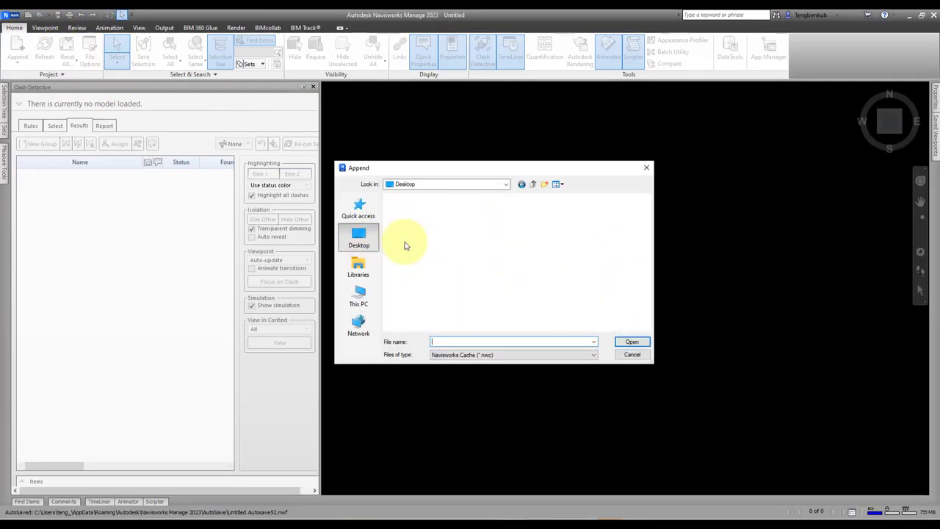
scroll(426, 253, down, 5)
click(417, 319)
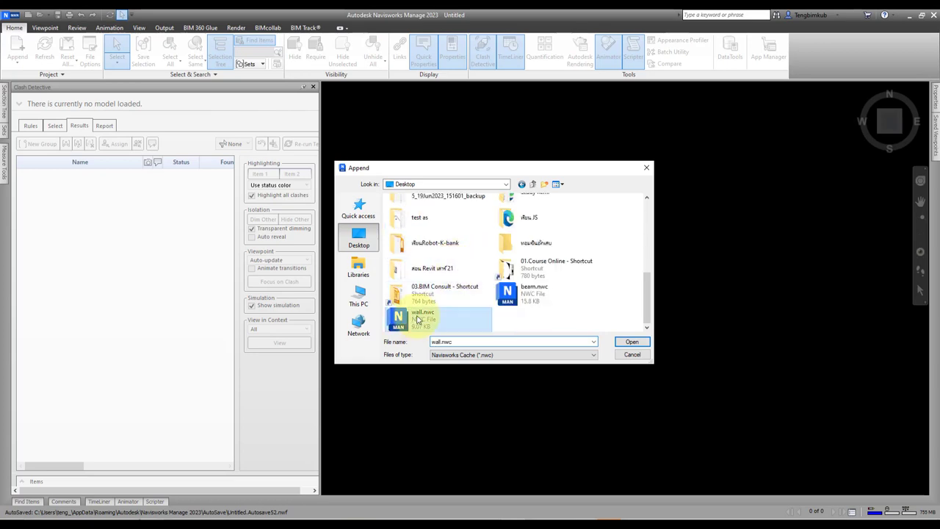
click(631, 345)
scroll(556, 297, down, 1)
shift+middle_drag(556, 297, 661, 340)
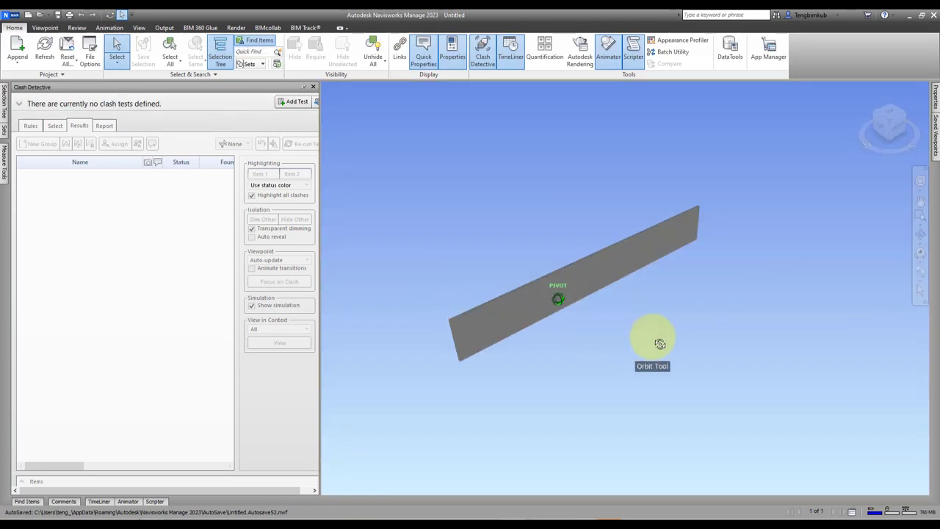
Set the Navisworks scene background to plain black.
right_click(493, 176)
click(517, 269)
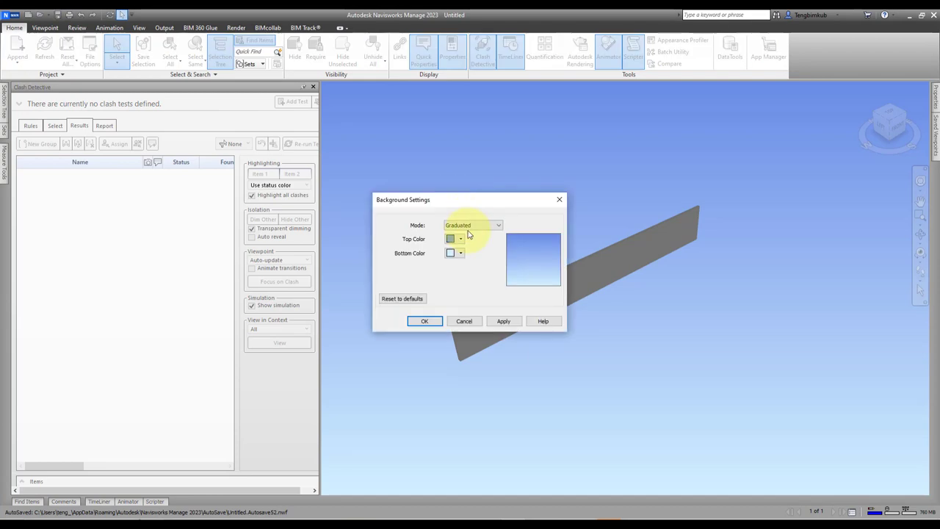
click(450, 233)
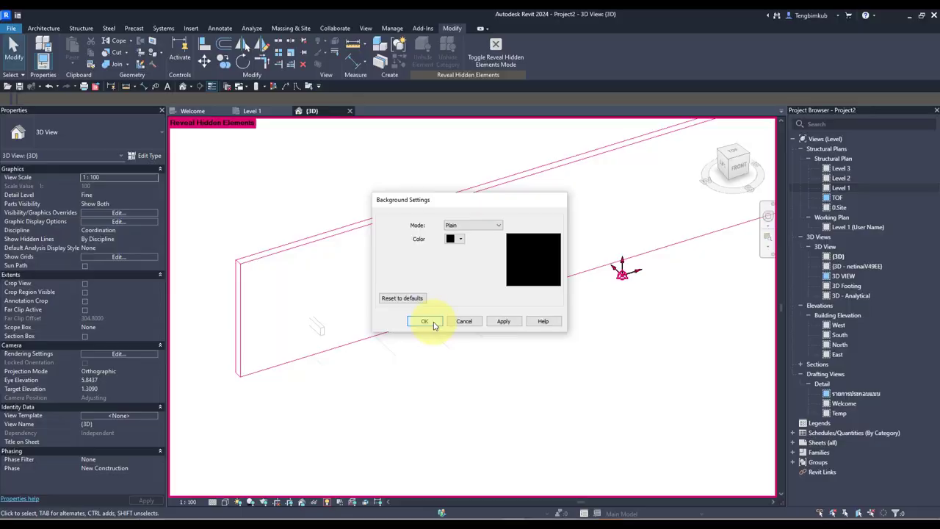
click(425, 321)
Minimise Navisworks and view Revit's 3D beams from above.
shift+middle_drag(634, 330, 596, 307)
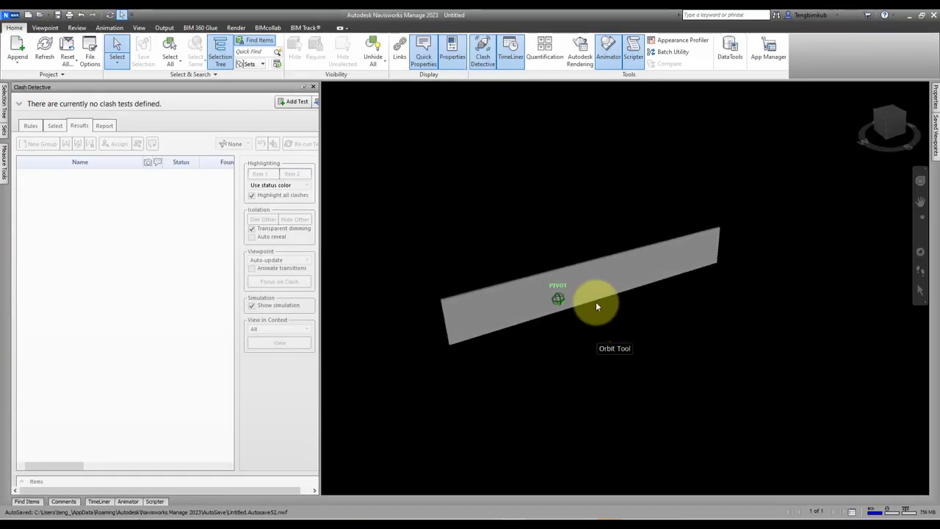
click(908, 16)
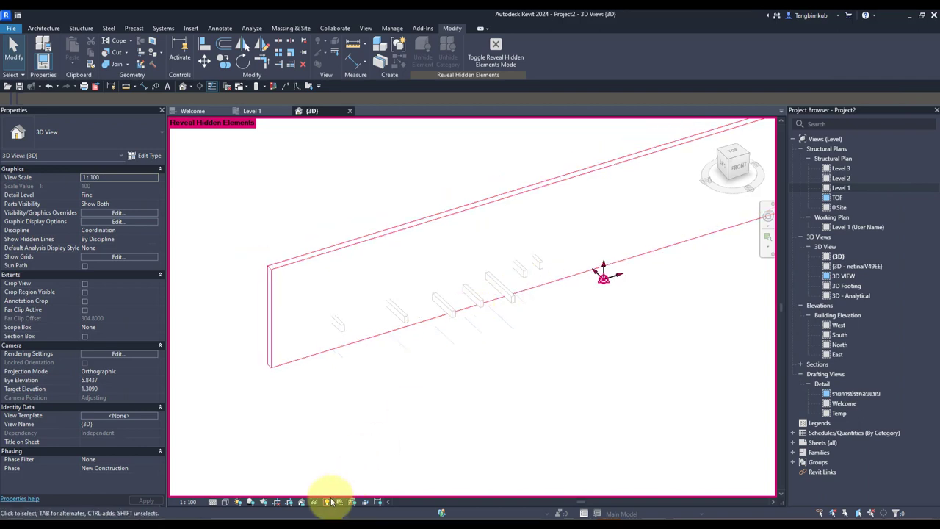
mouse_move(367, 396)
shift+middle_down()
mouse_move(331, 311)
mouse_move(371, 386)
shift+middle_up()
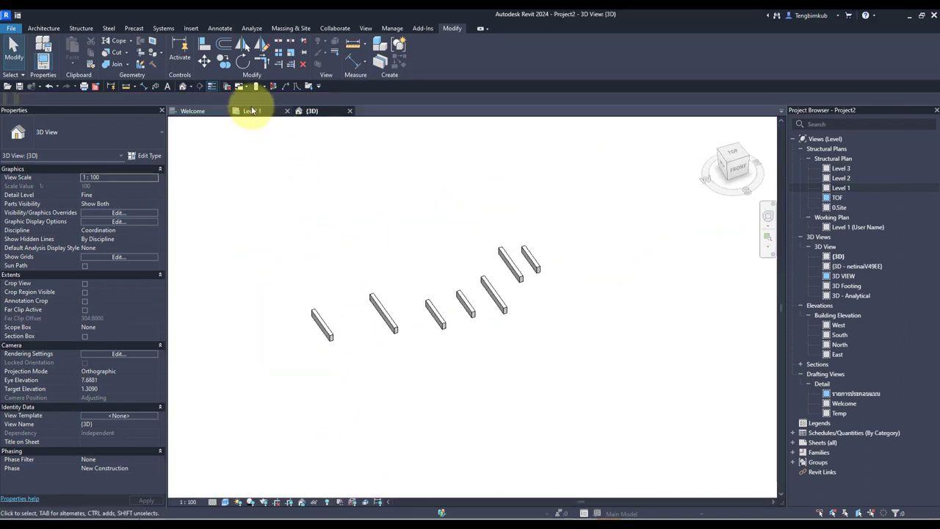
click(249, 110)
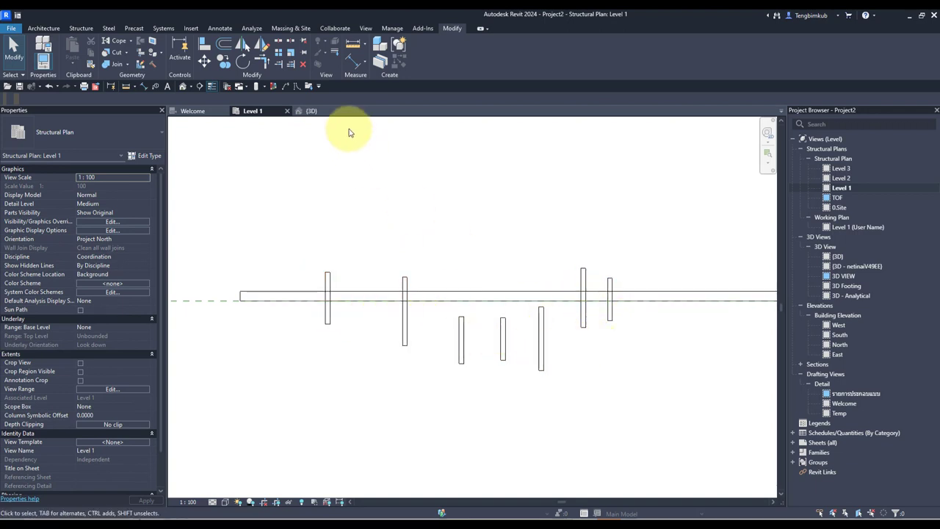
click(323, 111)
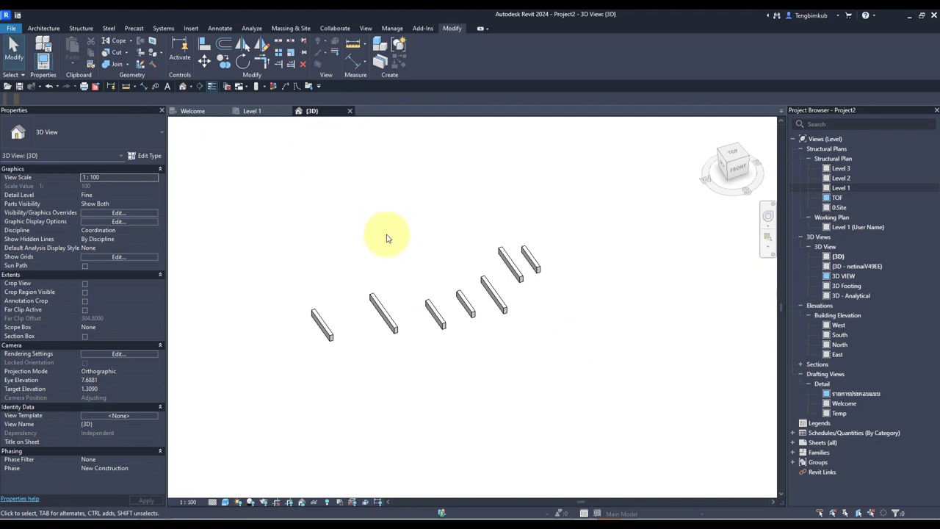
shift+middle_drag(384, 231, 430, 227)
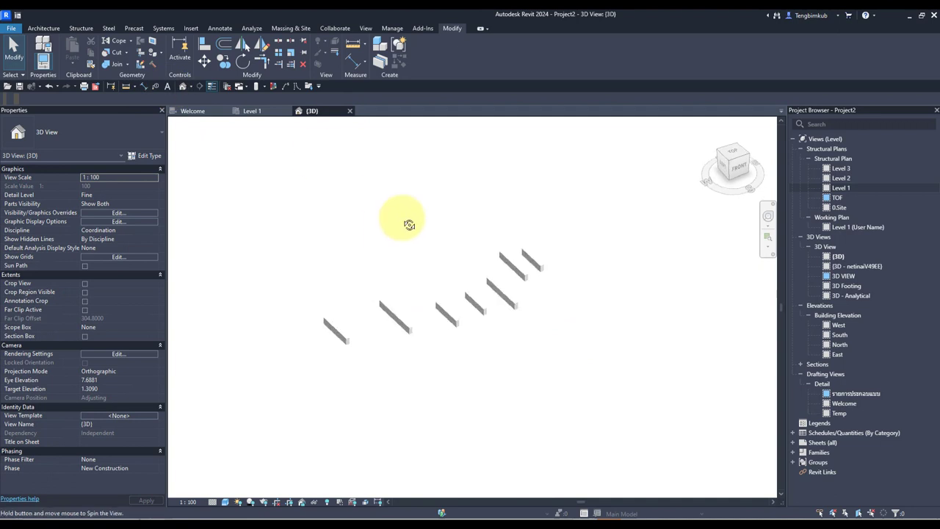
Save a Navisworks NWC export over the Desktop's beam.nwc, confirming the replacement.
click(14, 31)
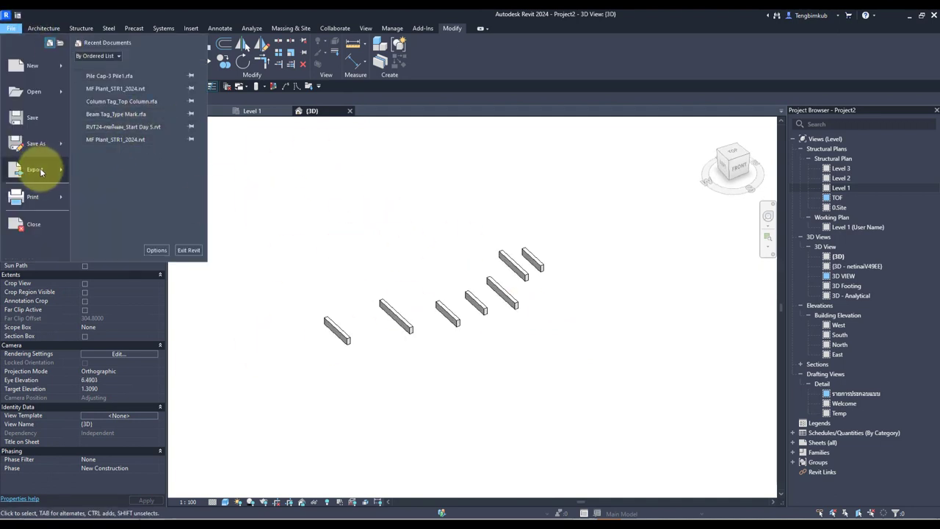
mouse_move(34, 170)
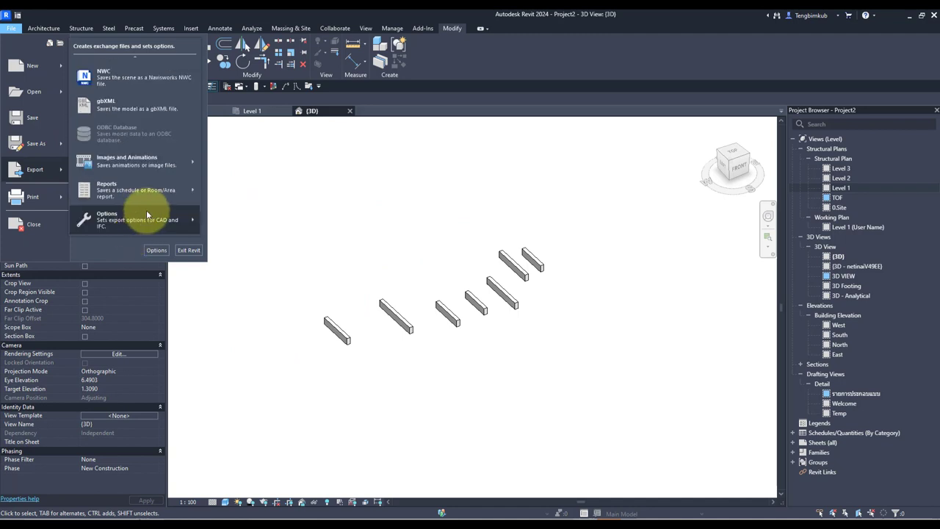
click(122, 76)
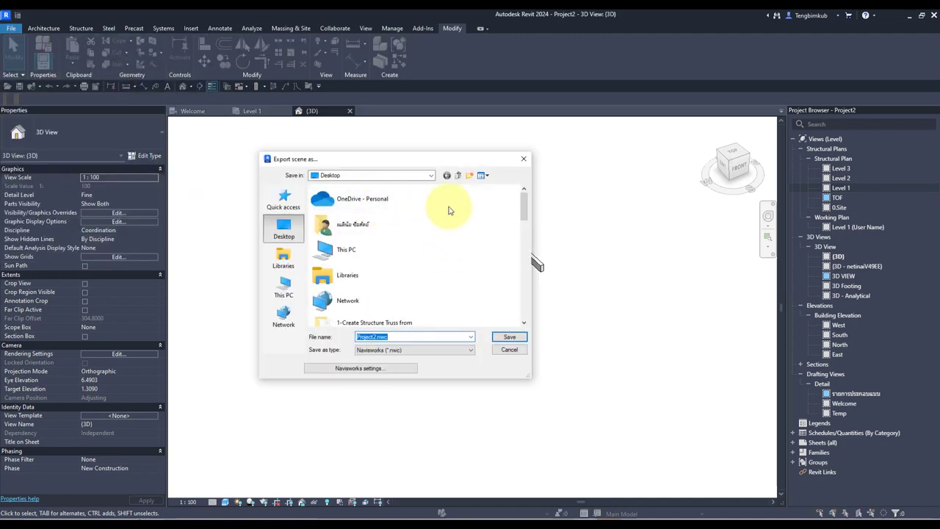
scroll(434, 220, down, 2)
scroll(422, 238, down, 3)
click(321, 292)
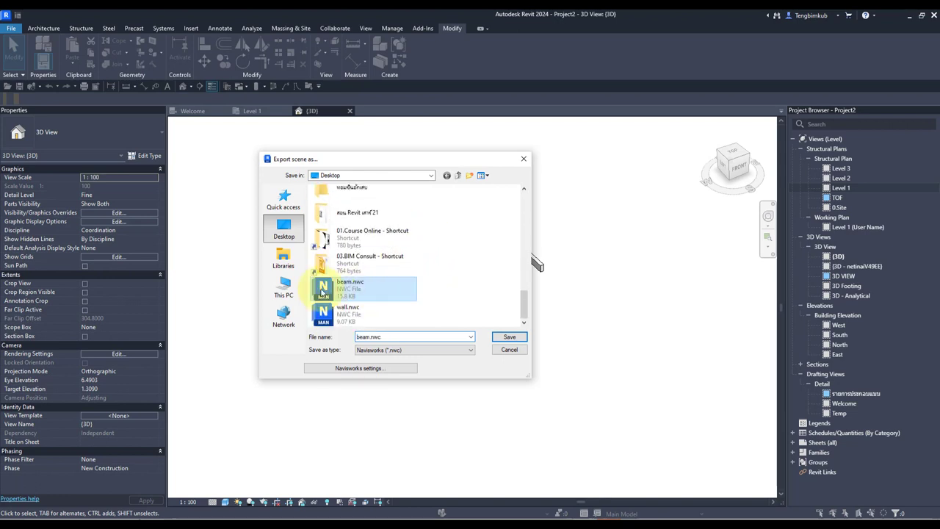
click(508, 337)
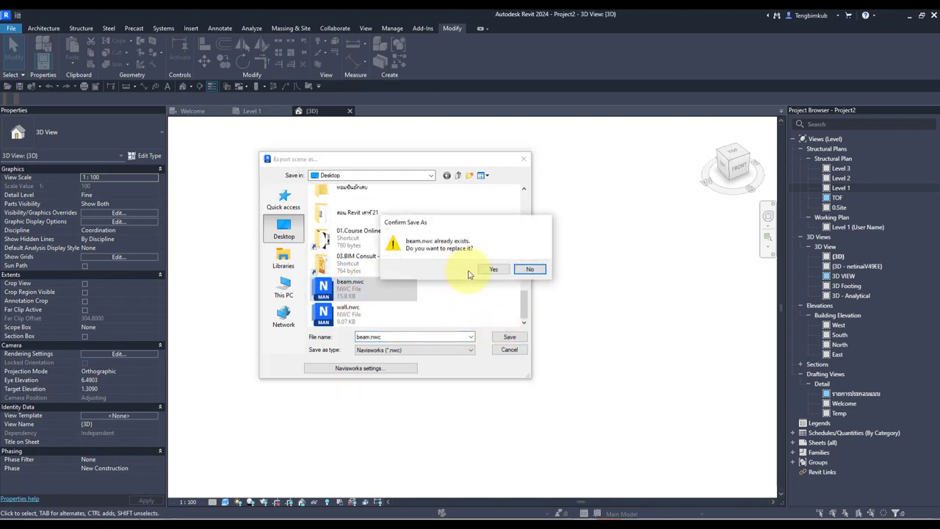
click(549, 269)
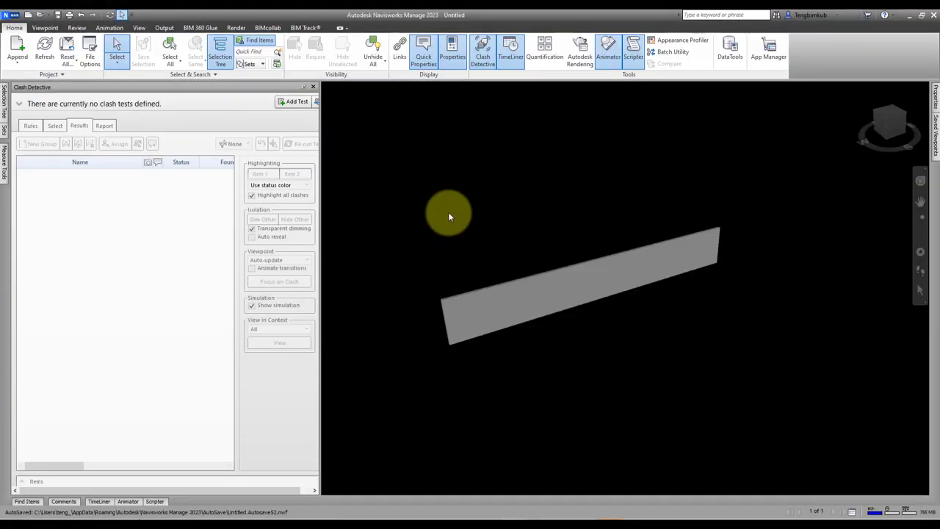
Append beam.nwc from the Desktop and orbit to see the beams with the wall.
click(16, 53)
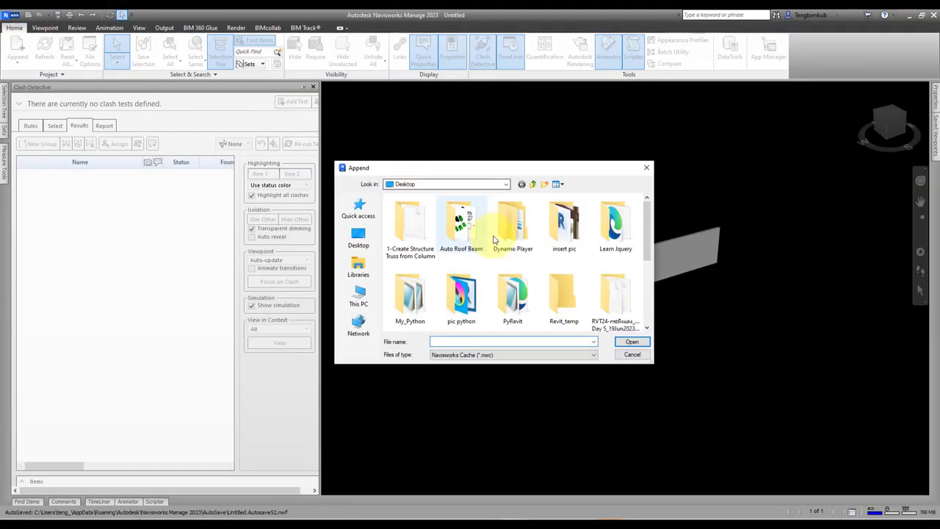
scroll(465, 237, down, 5)
click(566, 293)
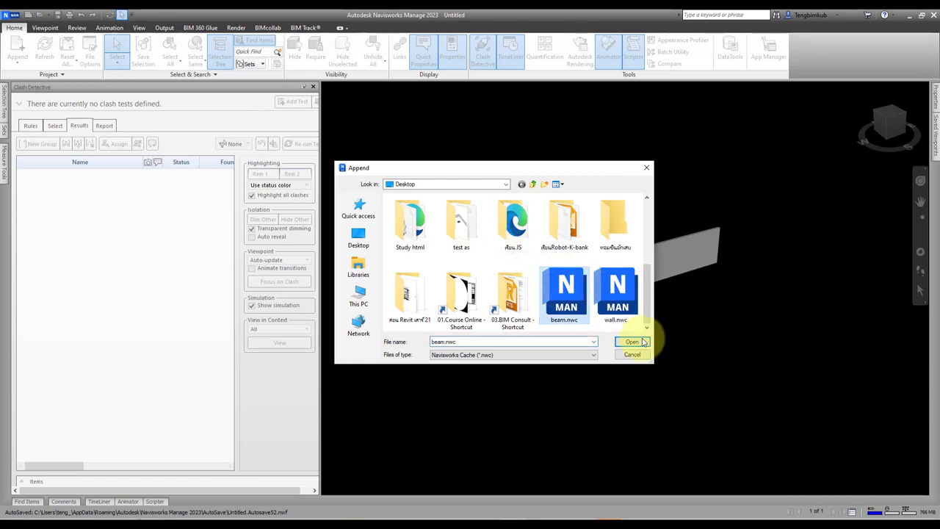
click(632, 341)
mouse_move(536, 284)
shift+middle_down()
mouse_move(506, 326)
mouse_move(571, 319)
mouse_move(482, 346)
mouse_move(642, 342)
mouse_move(487, 353)
mouse_move(548, 295)
mouse_move(579, 288)
mouse_move(392, 231)
shift+middle_up()
scroll(547, 295, down, 2)
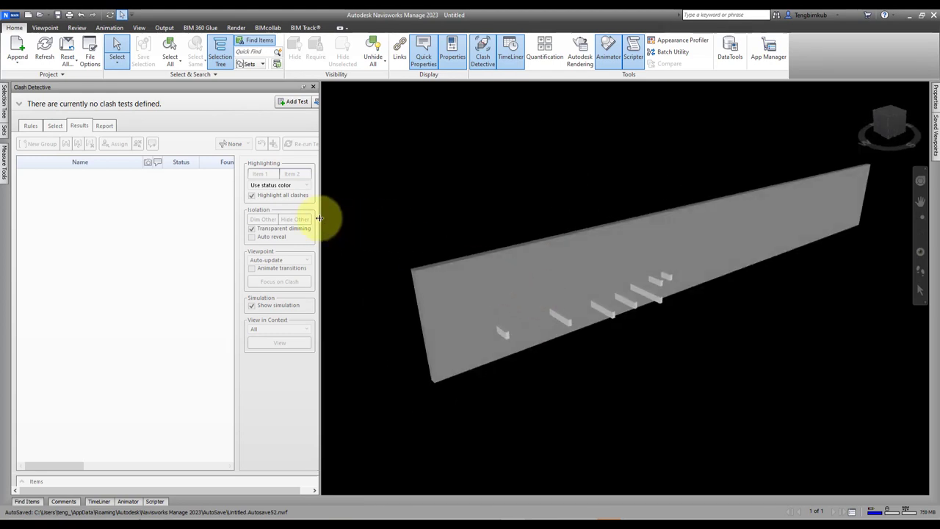
Add Test 1 with wall.nwc as Selection A and beam.nwc as Selection B, then run it.
drag(320, 218, 344, 216)
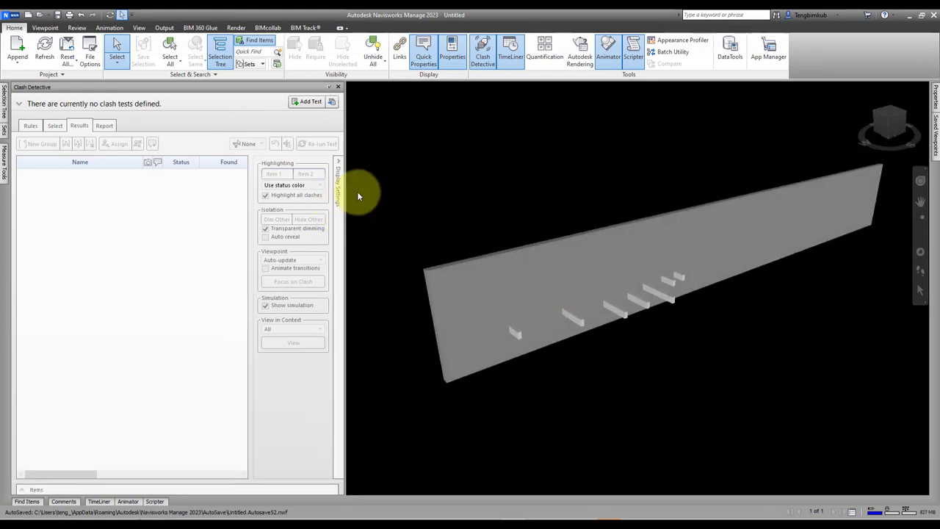
click(306, 102)
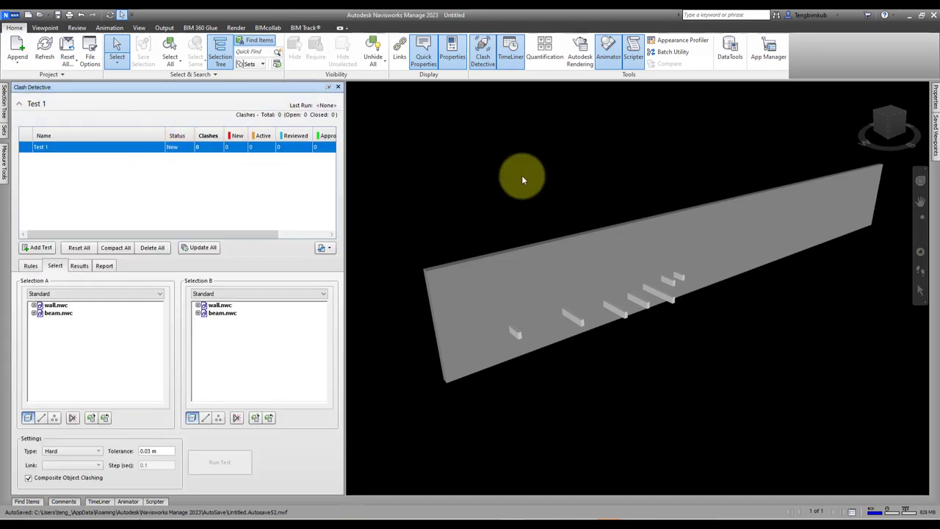
shift+middle_drag(520, 176, 556, 184)
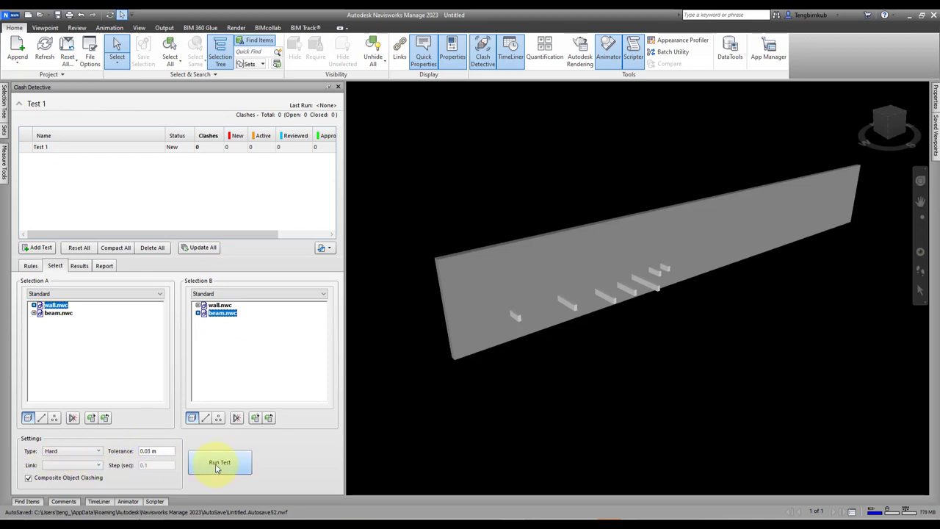
click(217, 467)
Set Clash Detective highlighting to Use item colors.
scroll(534, 326, down, 3)
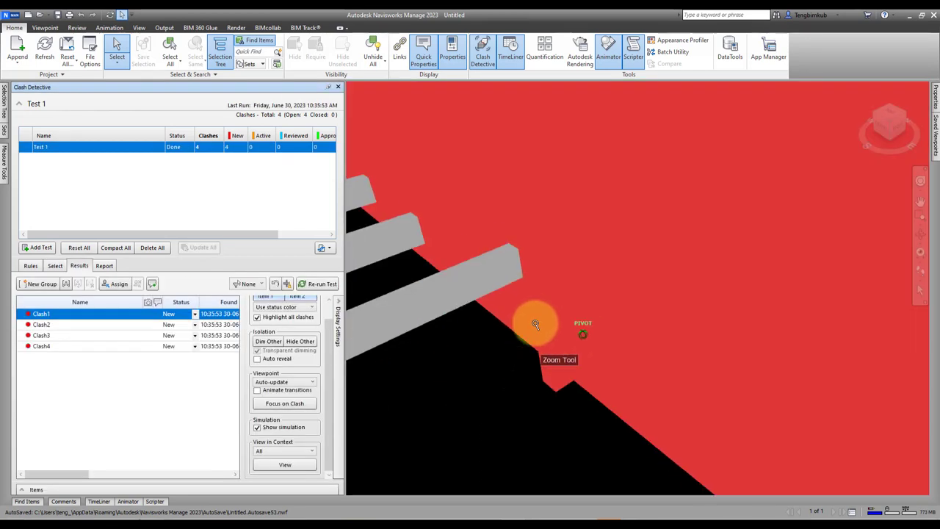
scroll(503, 319, down, 3)
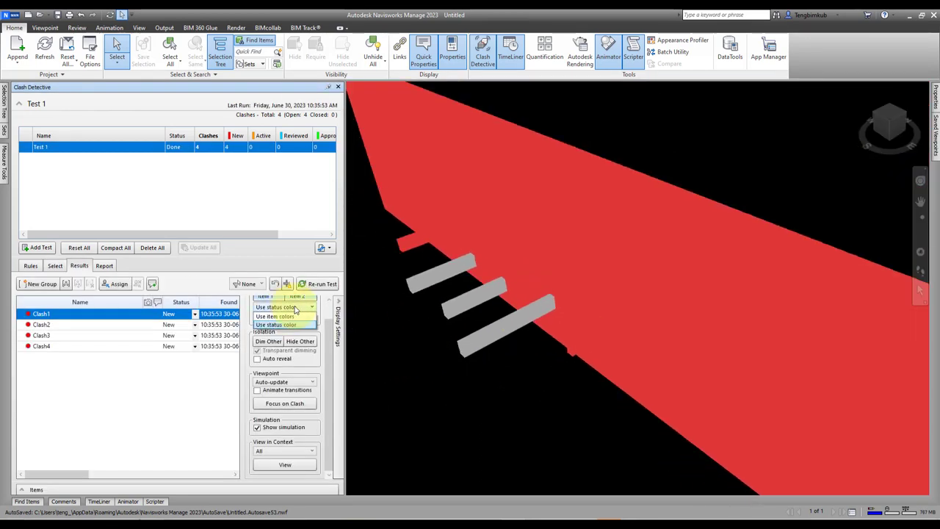
click(275, 316)
Orbit around the beams crossing the wall, then switch to the Revit window.
scroll(482, 399, down, 3)
mouse_move(482, 399)
shift+middle_down()
mouse_move(614, 384)
mouse_move(638, 359)
mouse_move(629, 389)
mouse_move(707, 399)
mouse_move(539, 399)
shift+middle_up()
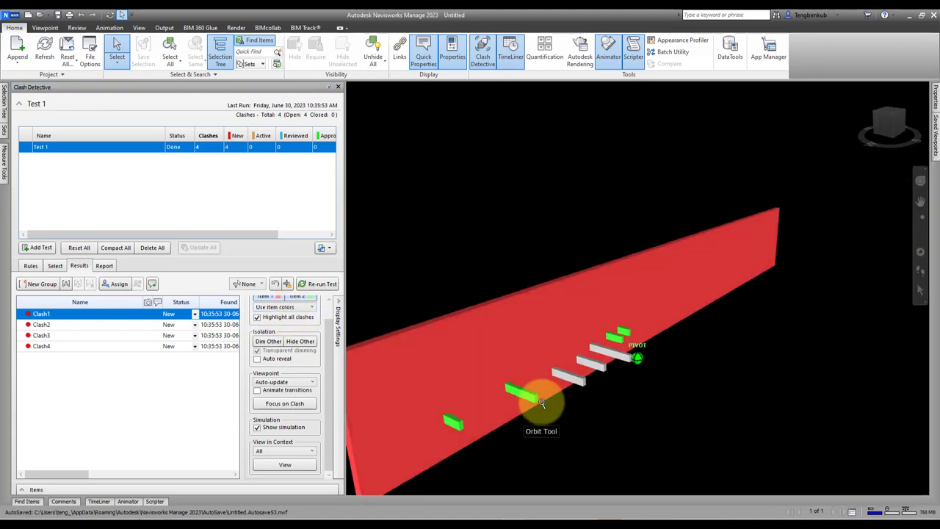
mouse_move(609, 364)
shift+middle_down()
mouse_move(497, 369)
mouse_move(604, 361)
mouse_move(507, 370)
mouse_move(710, 370)
mouse_move(694, 361)
mouse_move(776, 336)
mouse_move(629, 378)
mouse_move(593, 332)
shift+middle_up()
scroll(644, 352, up, 2)
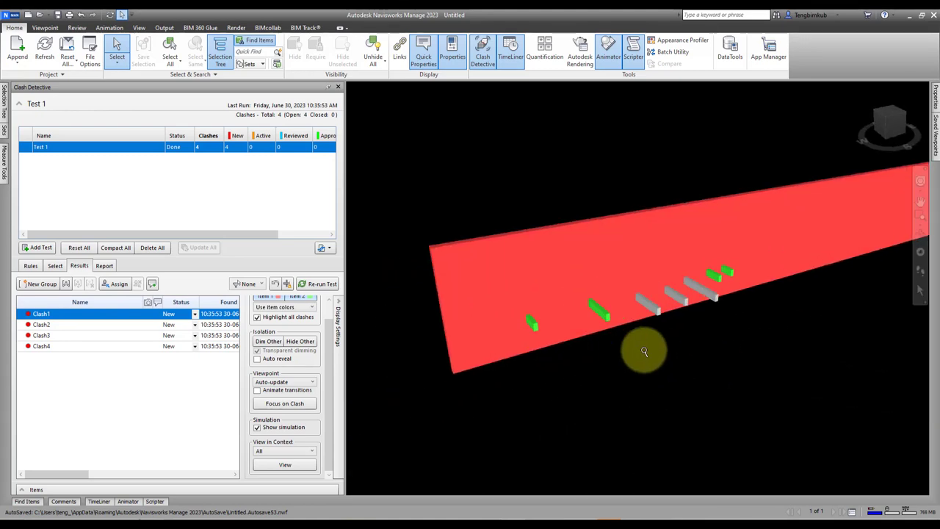
shift+middle_drag(625, 293, 510, 447)
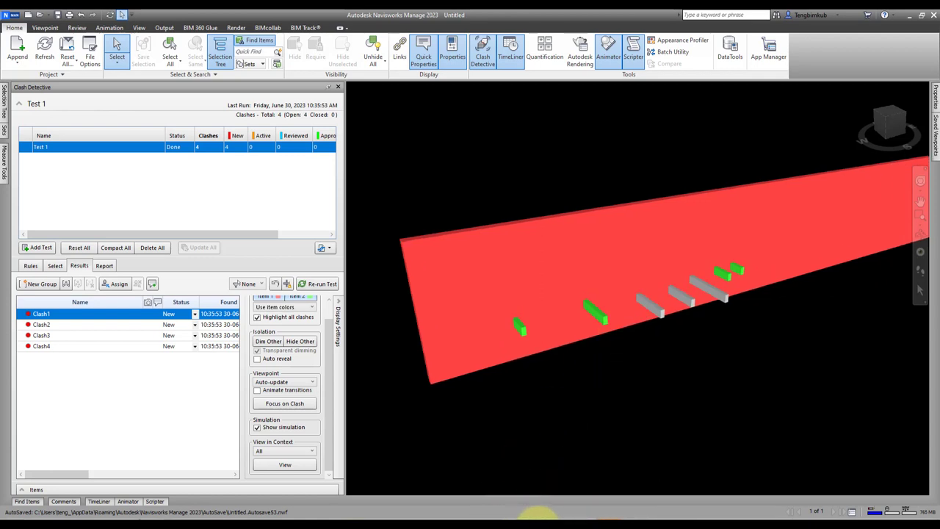
click(588, 514)
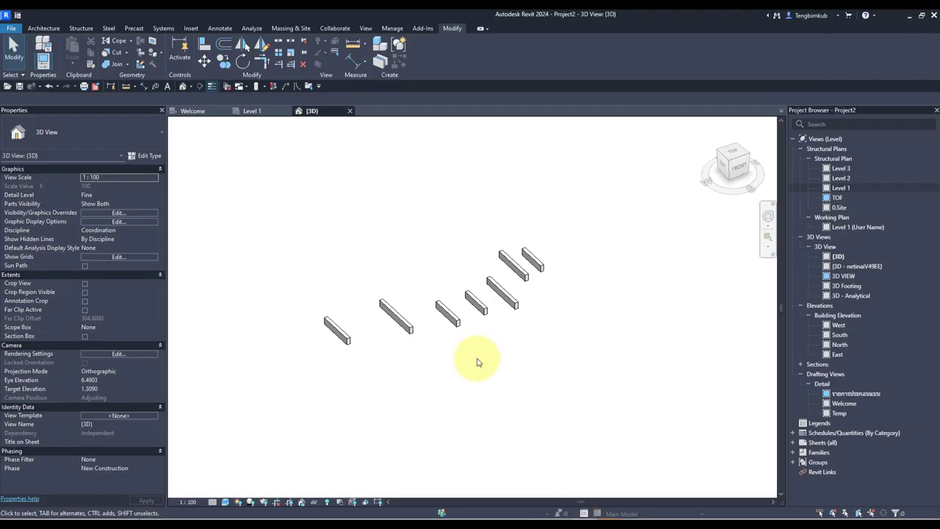
In the Level 1 plan, nudge the beams crossing the wall downward with the arrow key.
click(255, 116)
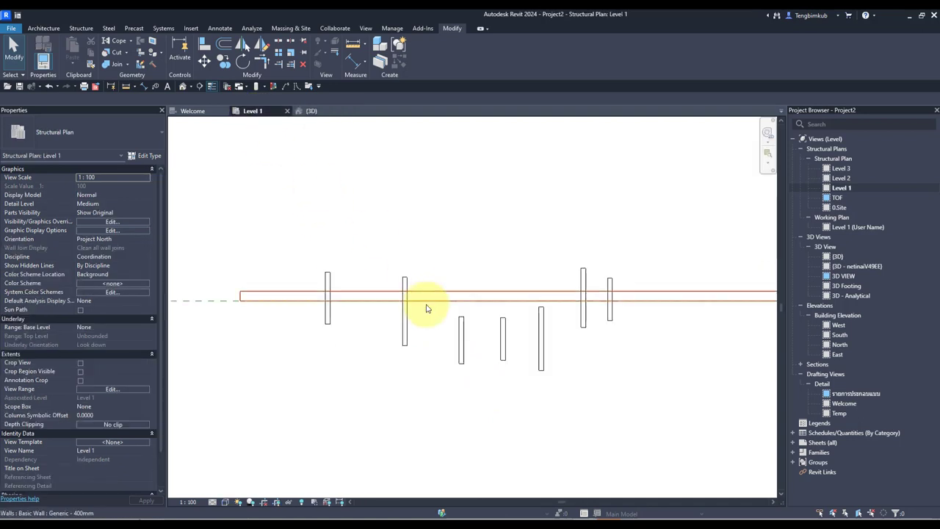
click(328, 312)
key(Down)
key(Down)
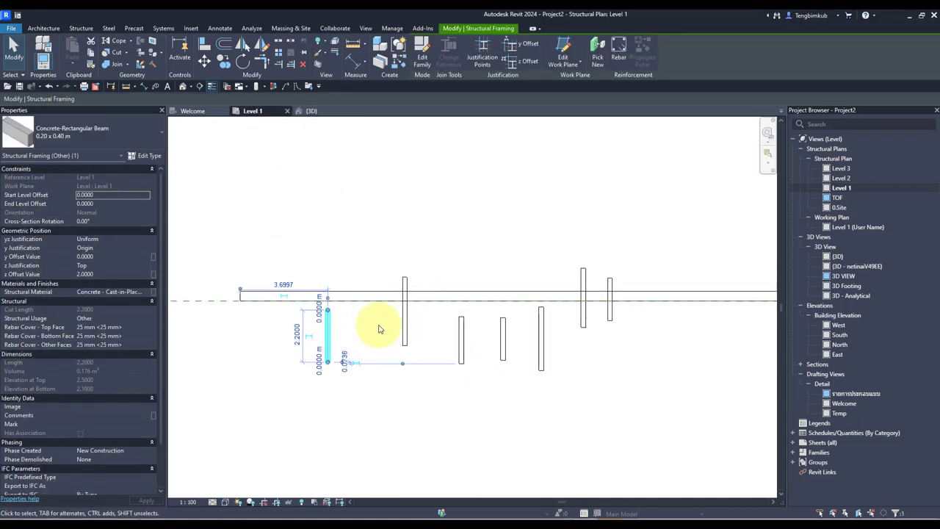
click(378, 329)
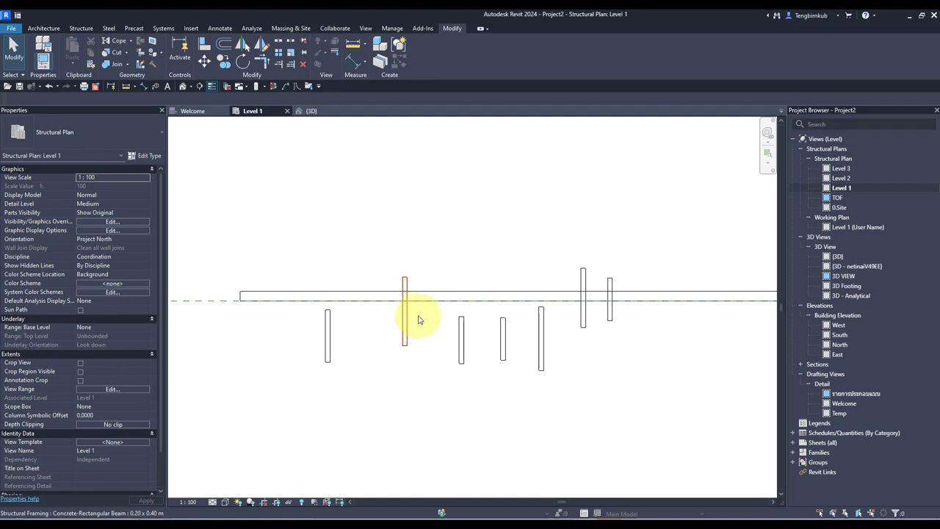
click(583, 314)
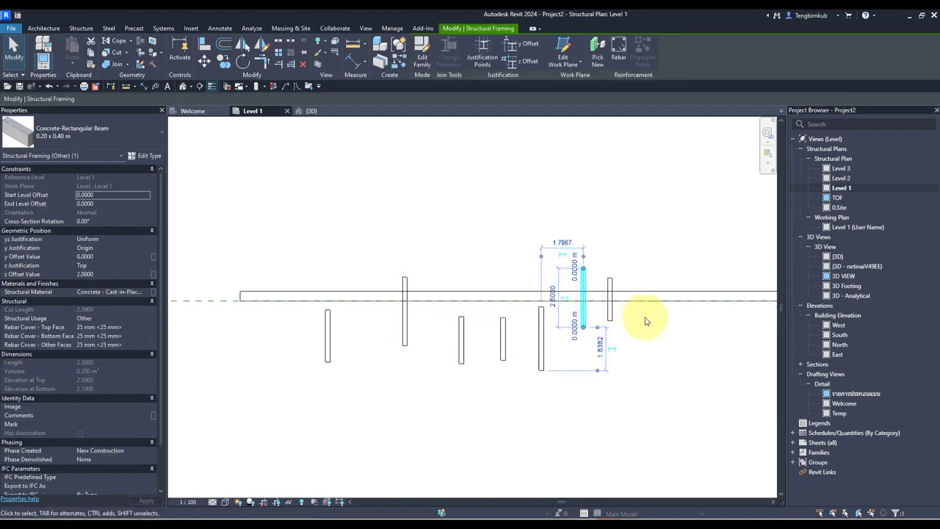
key(Down)
key(Down)
key(Down)
click(646, 321)
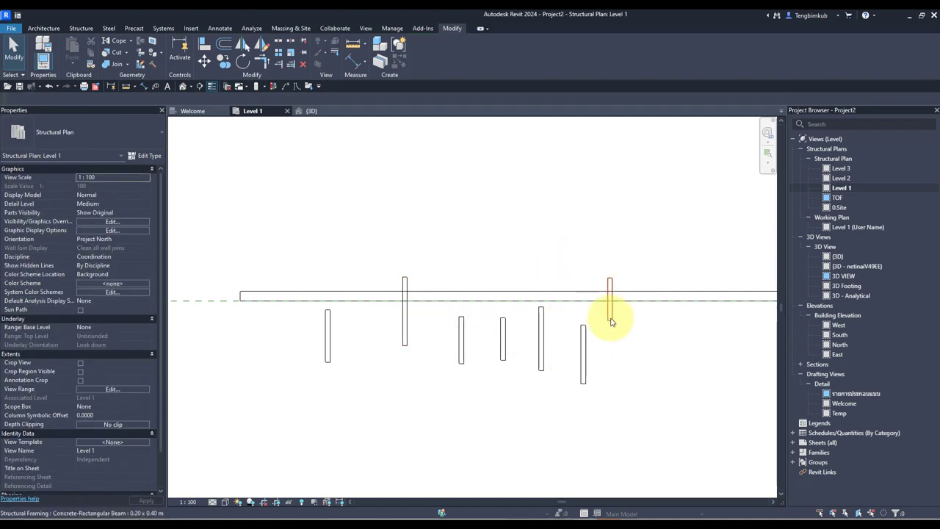
click(610, 317)
key(Down)
key(Down)
click(446, 325)
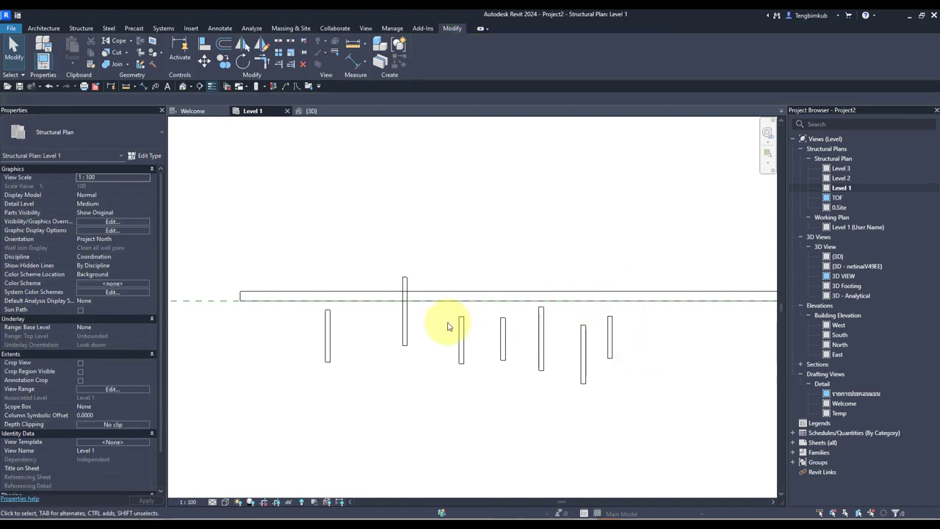
Rotate one beam with RO, then return to the {3D} view.
click(504, 332)
scroll(499, 323, up, 2)
key(r)
key(o)
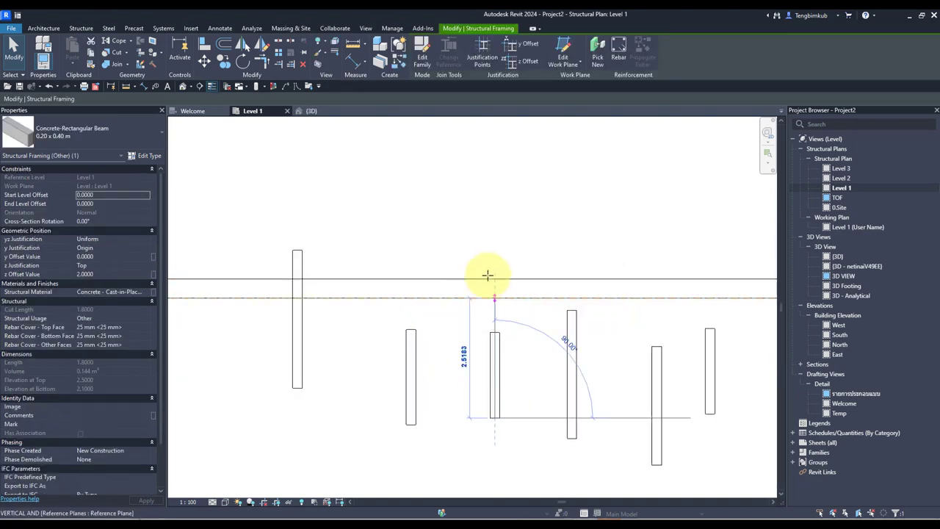
click(492, 264)
scroll(515, 279, down, 3)
key(Escape)
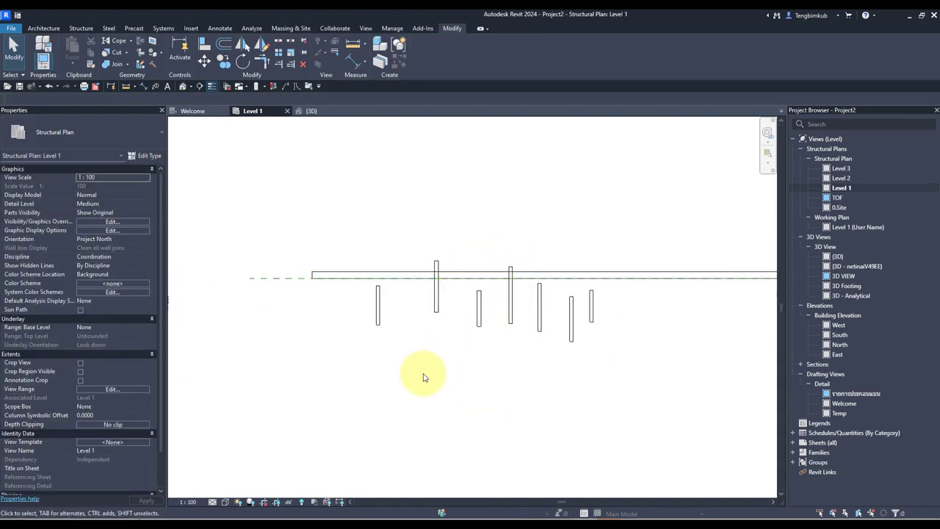
click(311, 111)
Export the 3D view with the moved beams as NWC over Desktop beam.nwc.
click(9, 30)
mouse_move(35, 169)
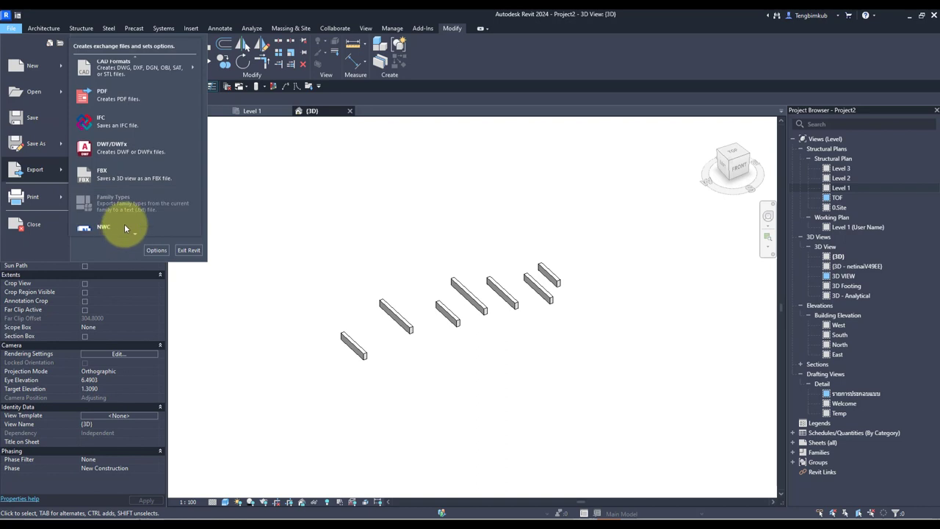
click(127, 226)
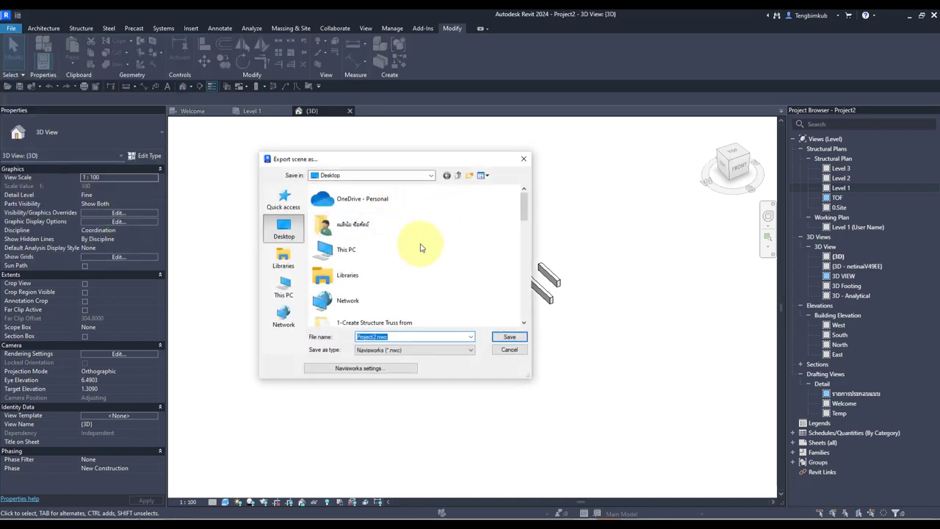
scroll(420, 253, down, 3)
scroll(422, 261, down, 3)
click(408, 288)
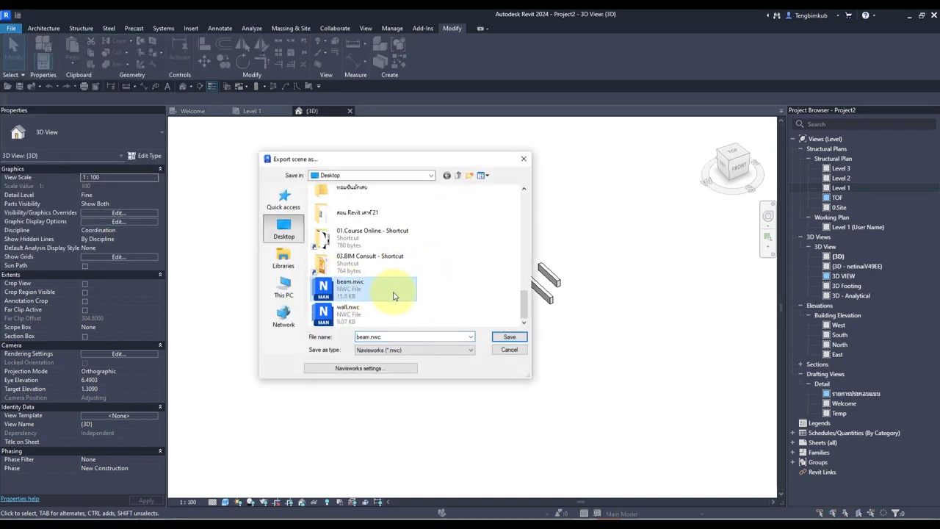
click(511, 338)
click(540, 269)
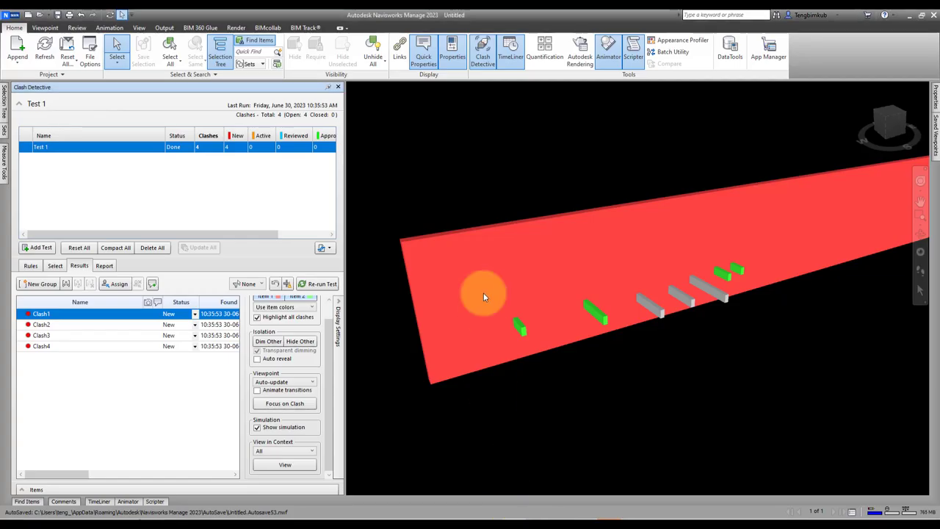
Refresh the beams and re-run Test 1: 5 clashes, 3 resolved, 1 active, 1 new.
click(43, 56)
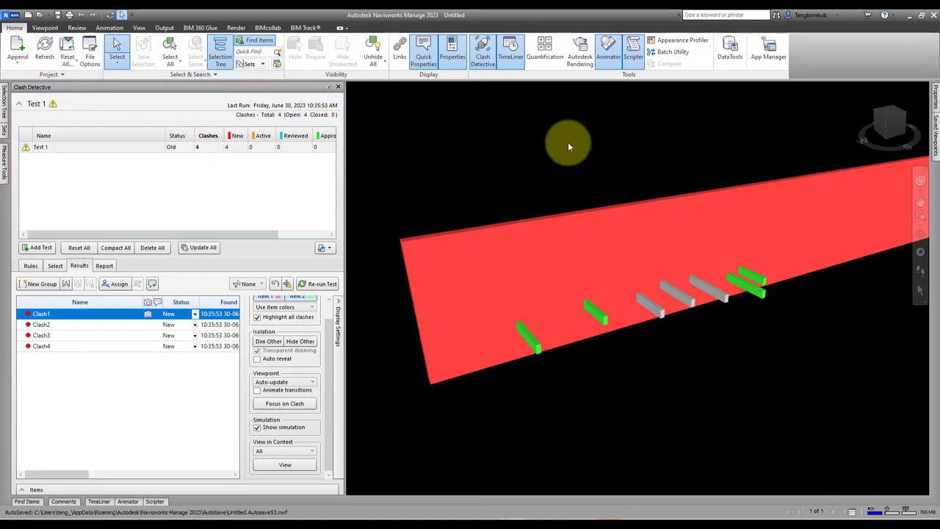
shift+middle_drag(720, 331, 698, 357)
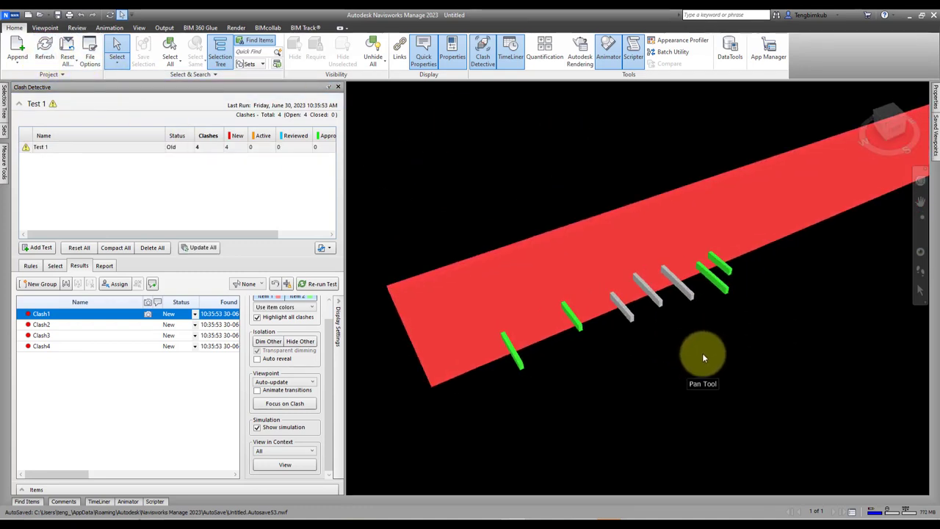
mouse_move(26, 147)
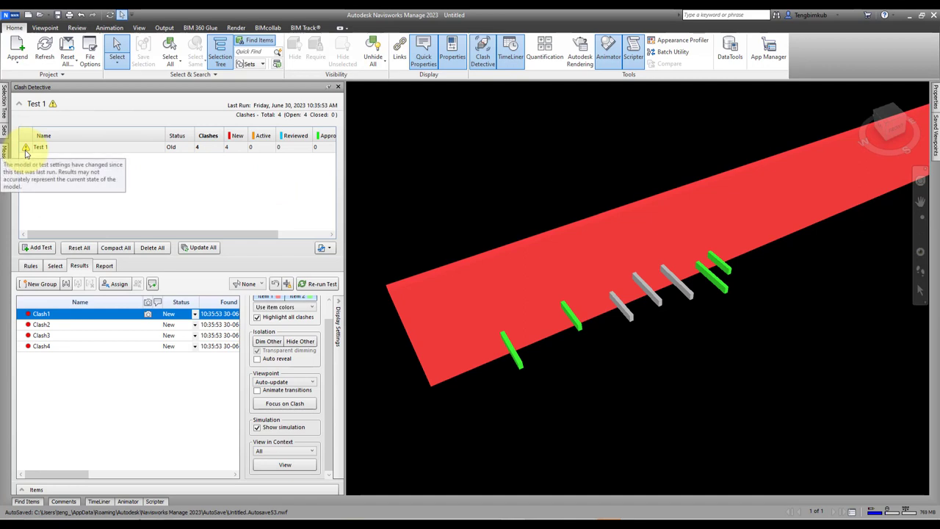
right_click(86, 152)
click(81, 155)
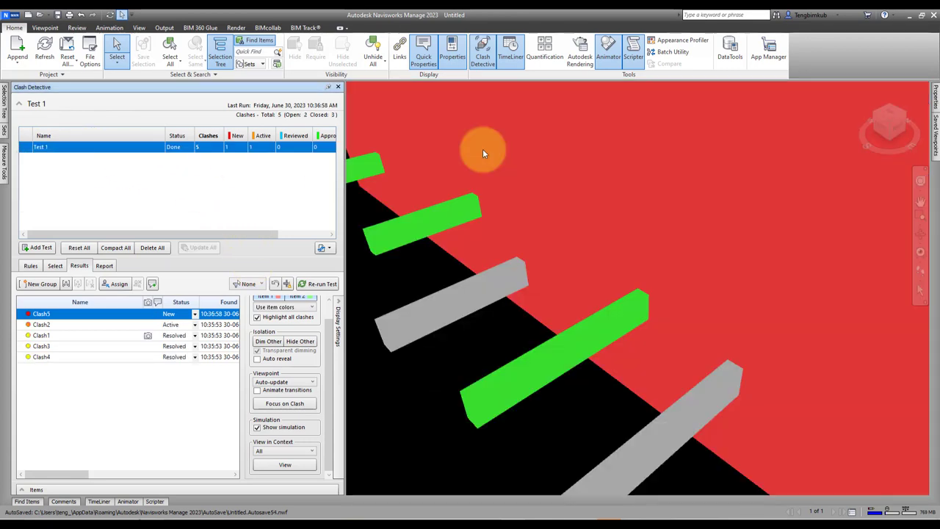
mouse_move(575, 196)
shift+middle_down()
mouse_move(624, 280)
mouse_move(707, 287)
shift+middle_up()
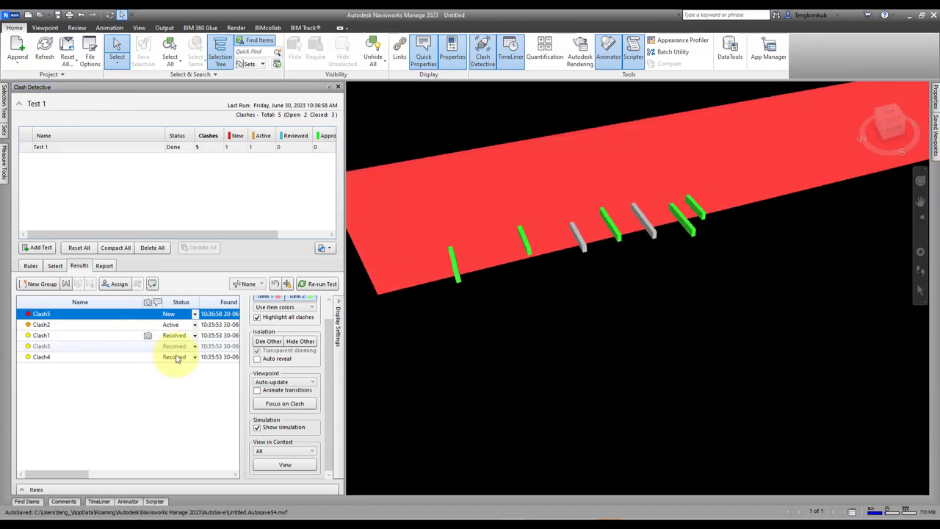
Switch clash highlighting from Use item colors to Use status color, then orbit to see all beams.
scroll(307, 330, up, 1)
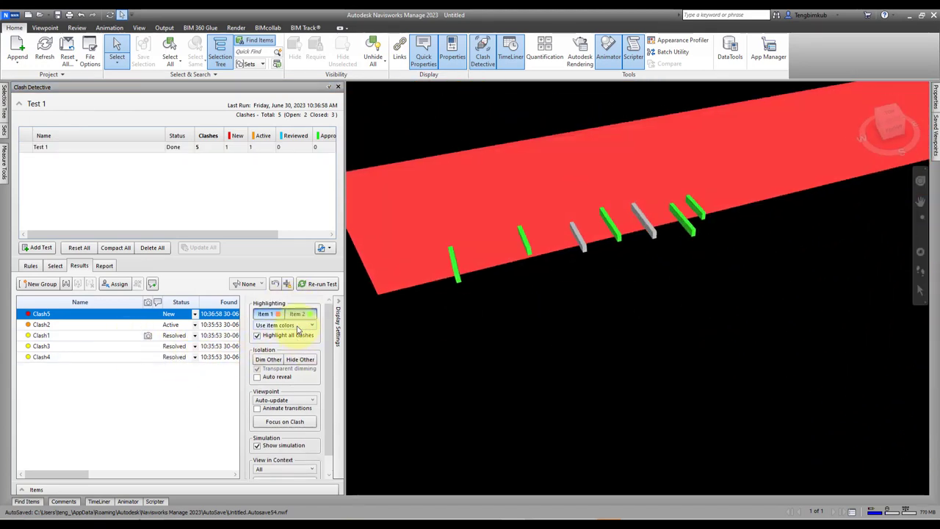
click(297, 326)
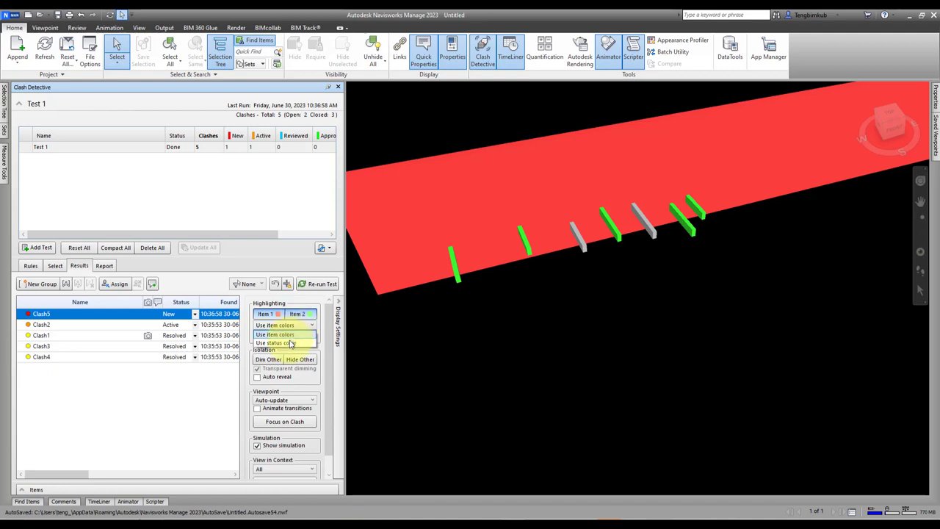
click(291, 343)
mouse_move(542, 306)
shift+middle_down()
mouse_move(575, 353)
mouse_move(592, 338)
shift+middle_up()
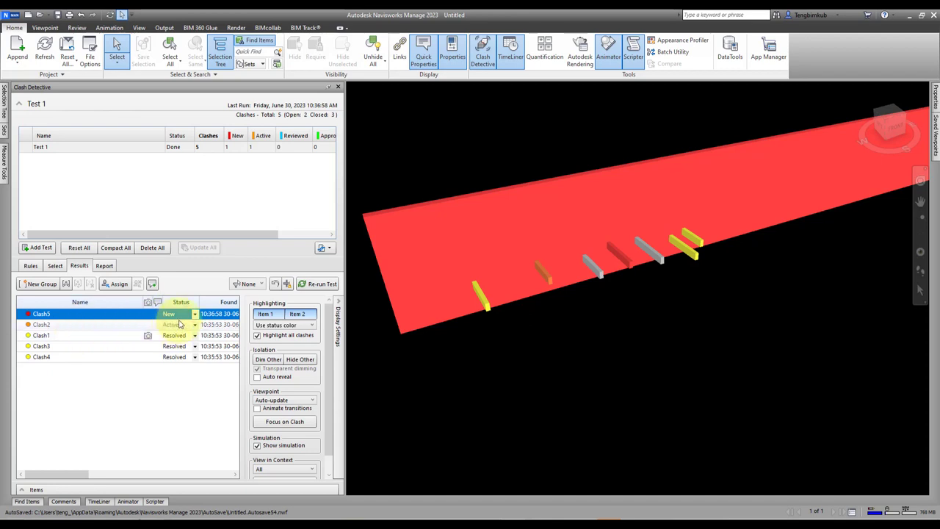
Review Clash1, Clash3 and Clash4 with Hide Other on, orbiting around Clash4.
click(63, 336)
click(299, 363)
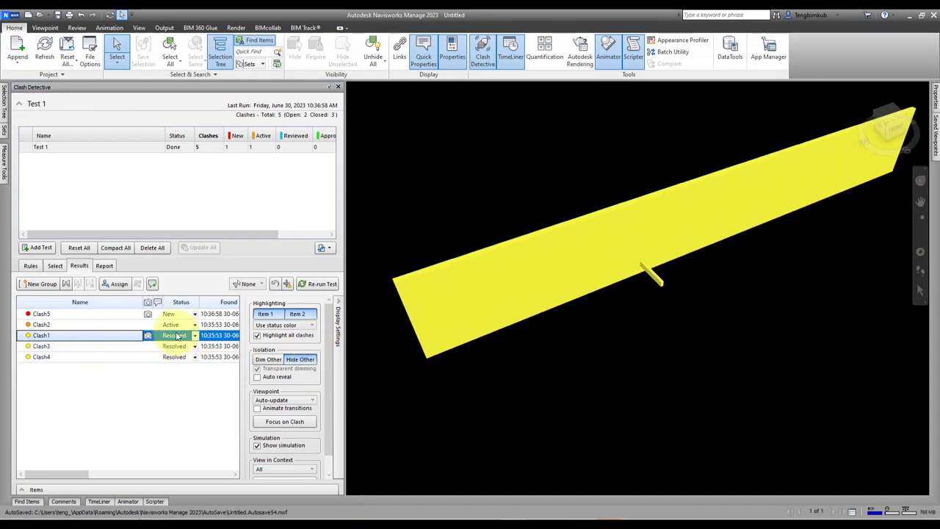
click(64, 347)
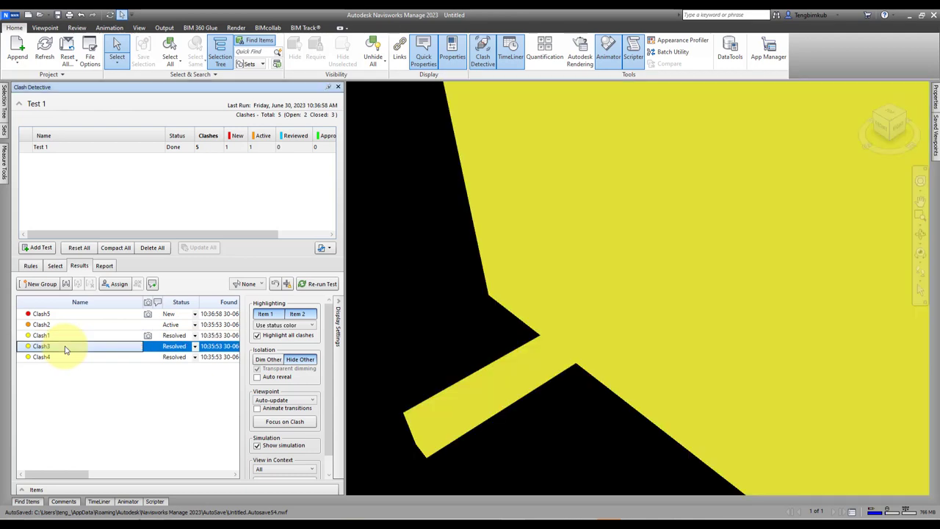
click(59, 360)
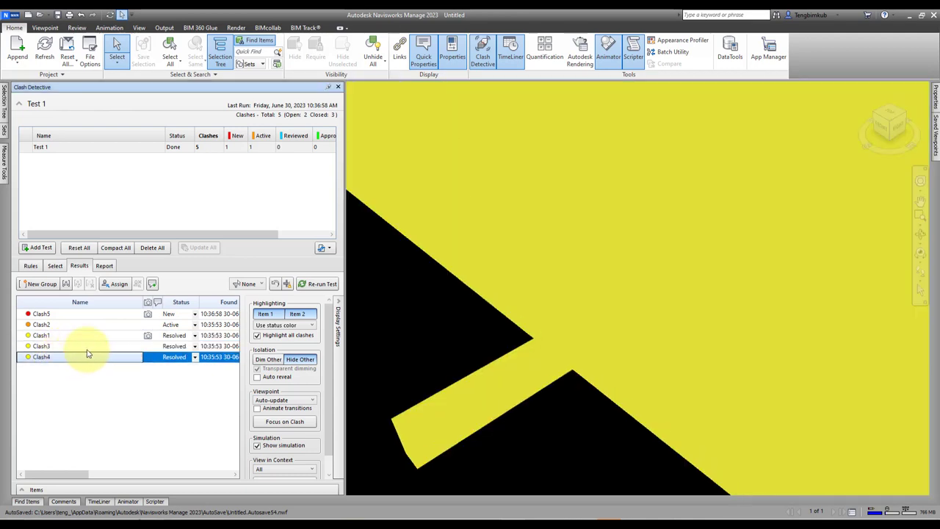
mouse_move(552, 262)
shift+middle_down()
mouse_move(518, 309)
mouse_move(655, 324)
shift+middle_up()
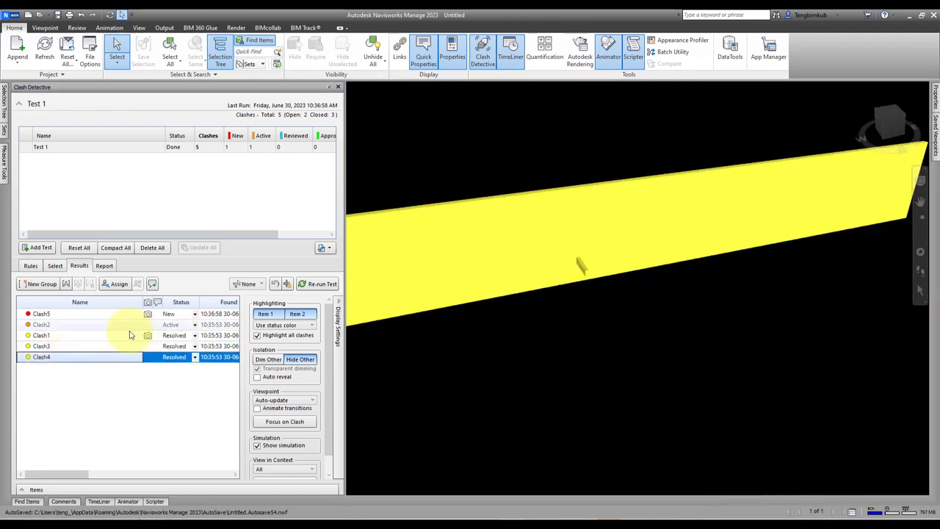
Inspect Clash2, then turn Hide Other off and orbit to see the wall and all beams.
click(112, 326)
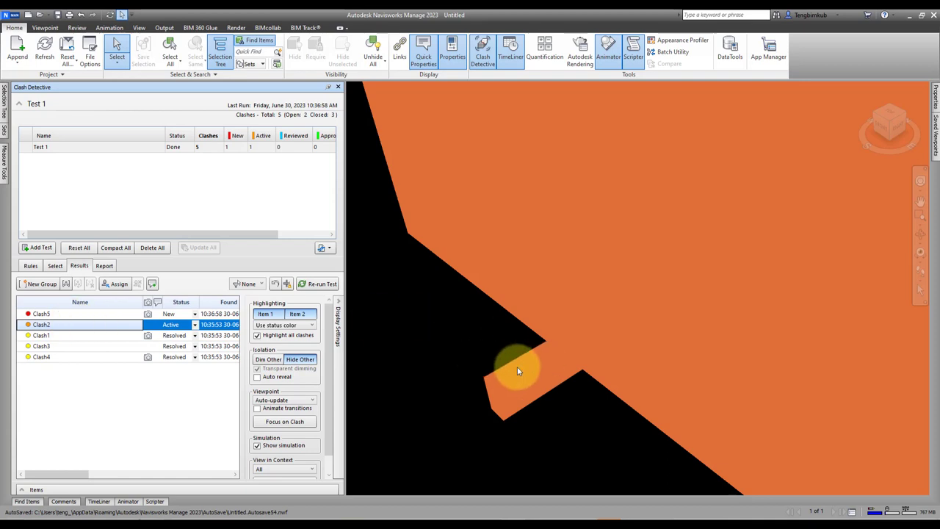
scroll(521, 353, down, 5)
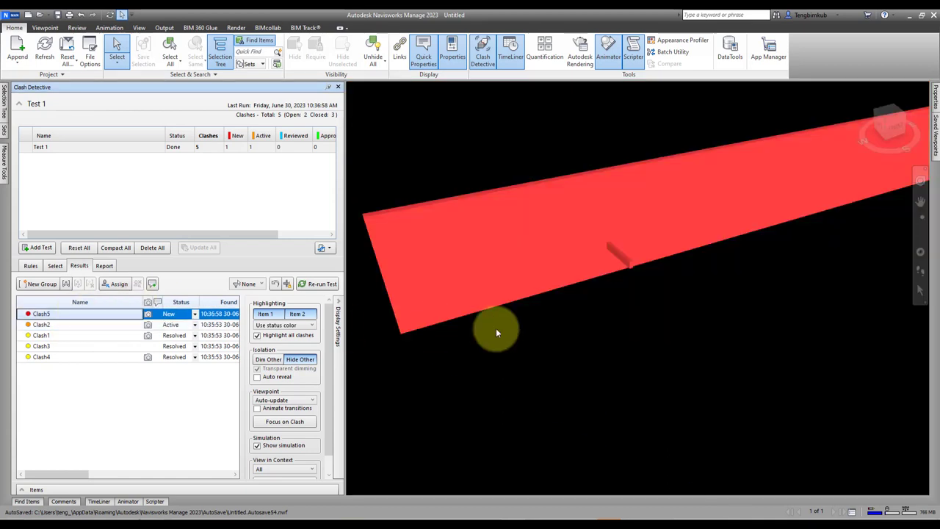
click(300, 363)
mouse_move(651, 352)
shift+middle_down()
mouse_move(659, 370)
mouse_move(662, 343)
mouse_move(584, 436)
shift+middle_up()
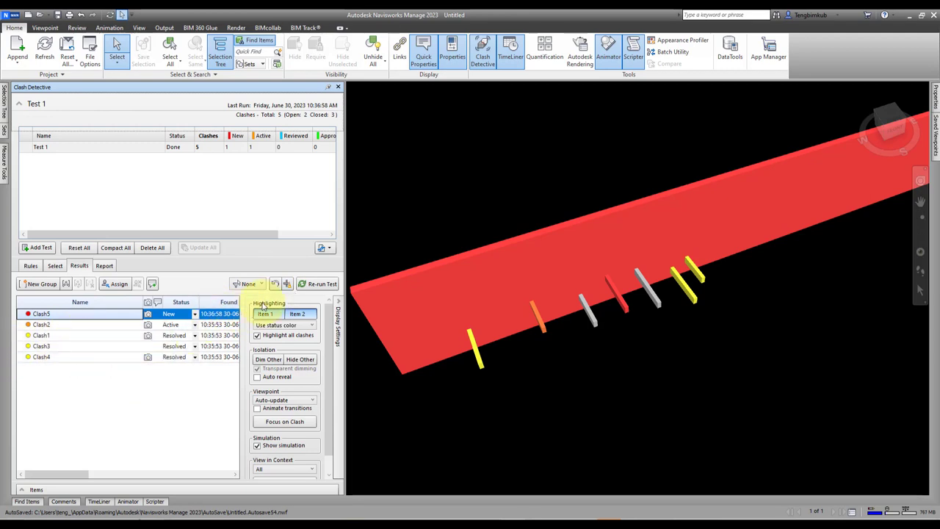
Use Compact All to drop the resolved Clash1, Clash3 and Clash4 from Test 1.
click(287, 285)
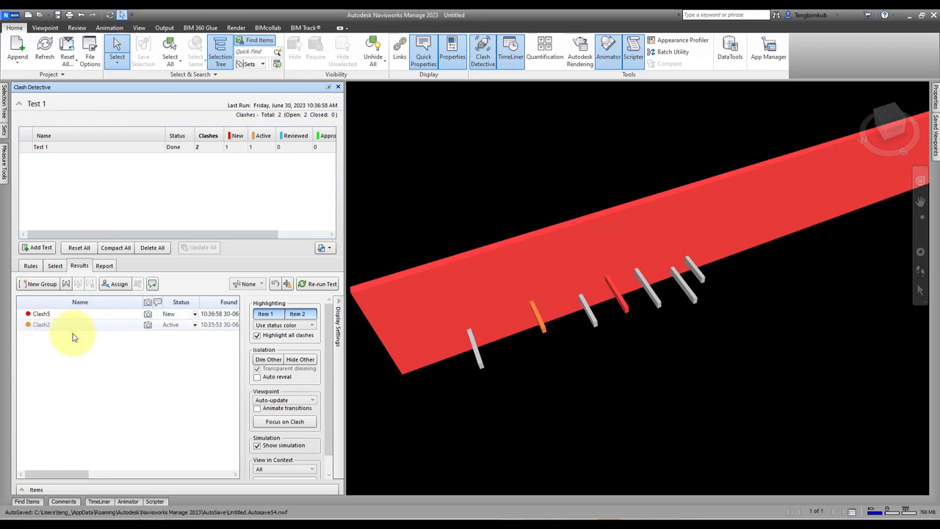
shift+middle_drag(512, 398, 522, 382)
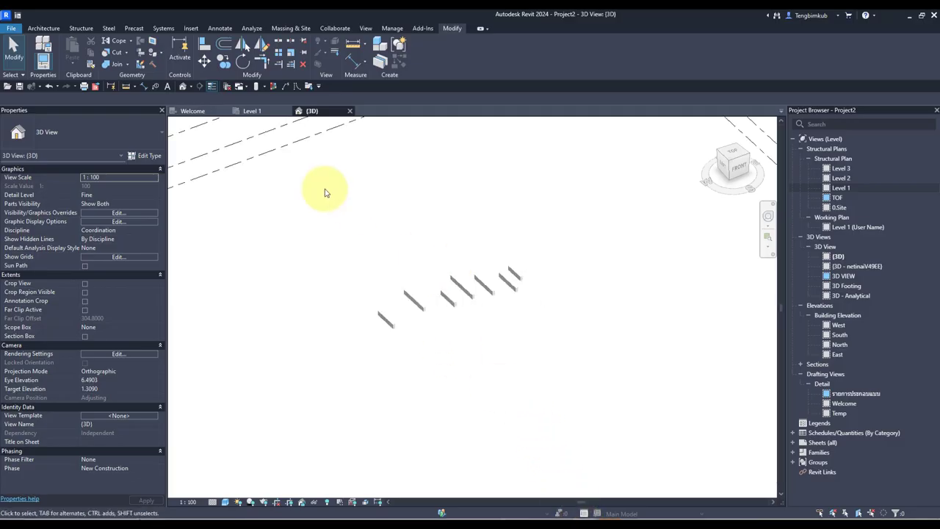
In the Level 1 plan, shift the leftmost beam upward toward the wall.
click(255, 112)
scroll(514, 273, up, 2)
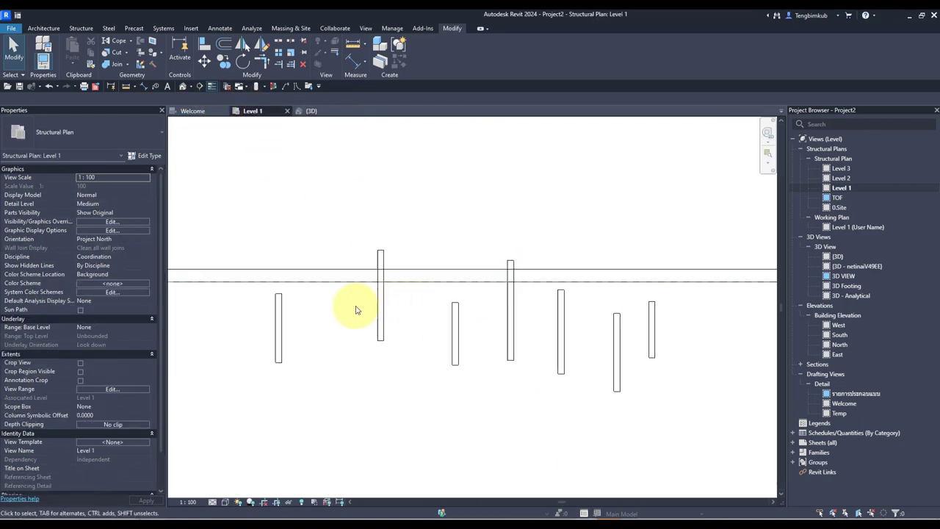
click(286, 317)
scroll(287, 286, up, 2)
drag(287, 287, 288, 262)
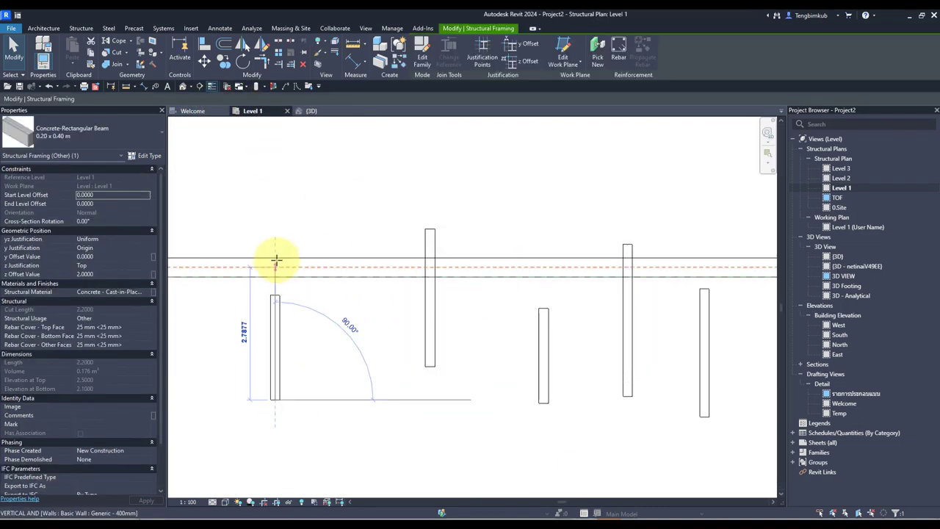
scroll(419, 290, down, 3)
key(Escape)
Move the second beam from the left down clear of the wall, then return to the {3D} view.
click(382, 296)
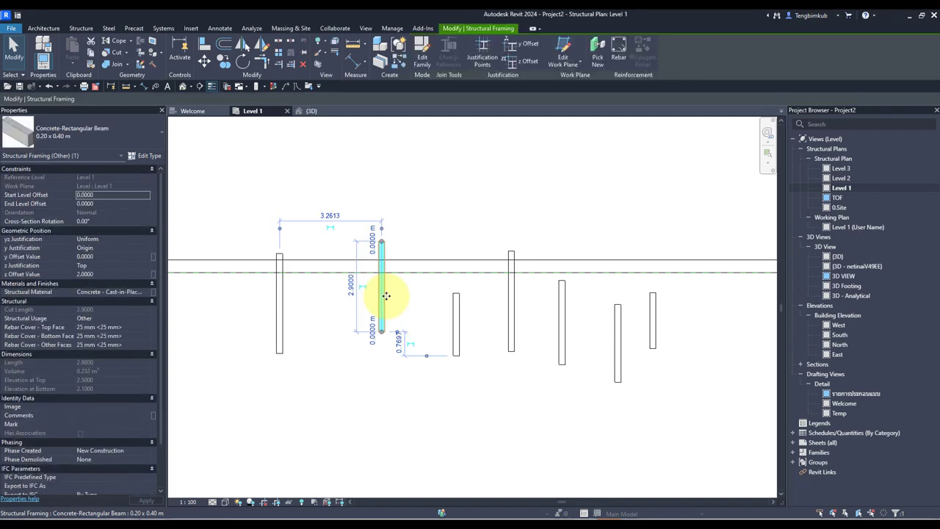
drag(386, 296, 386, 351)
key(Escape)
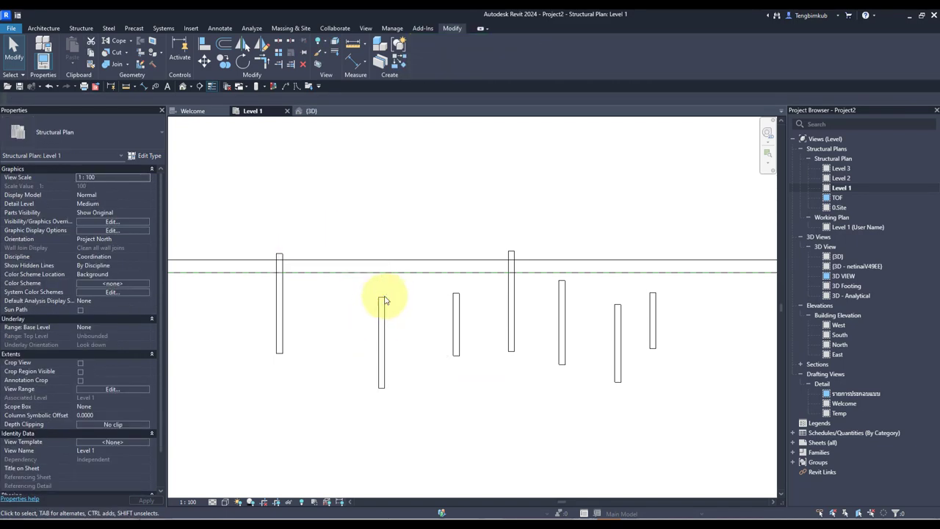
click(311, 110)
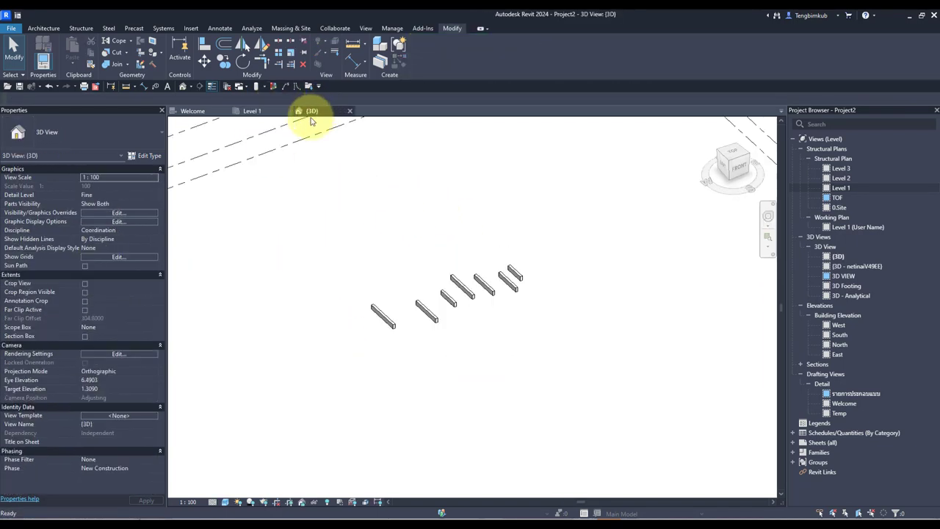
click(11, 28)
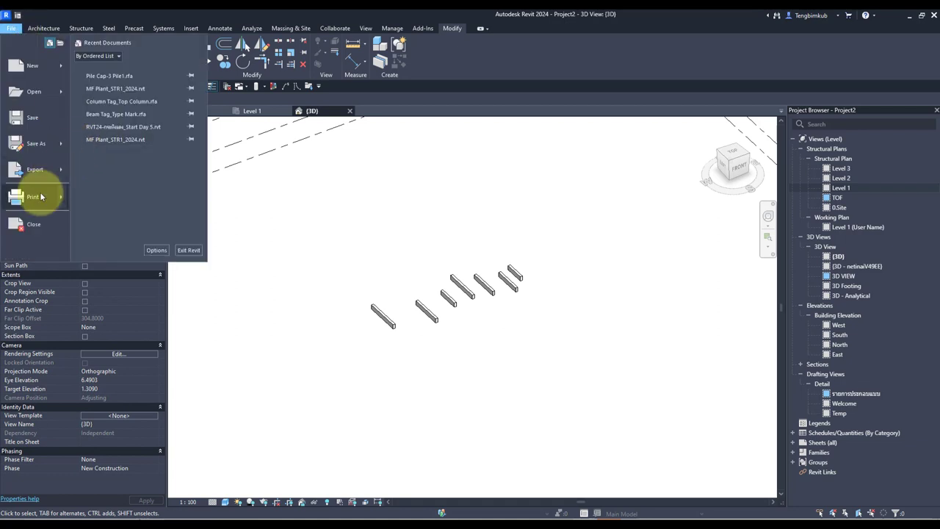
mouse_move(35, 169)
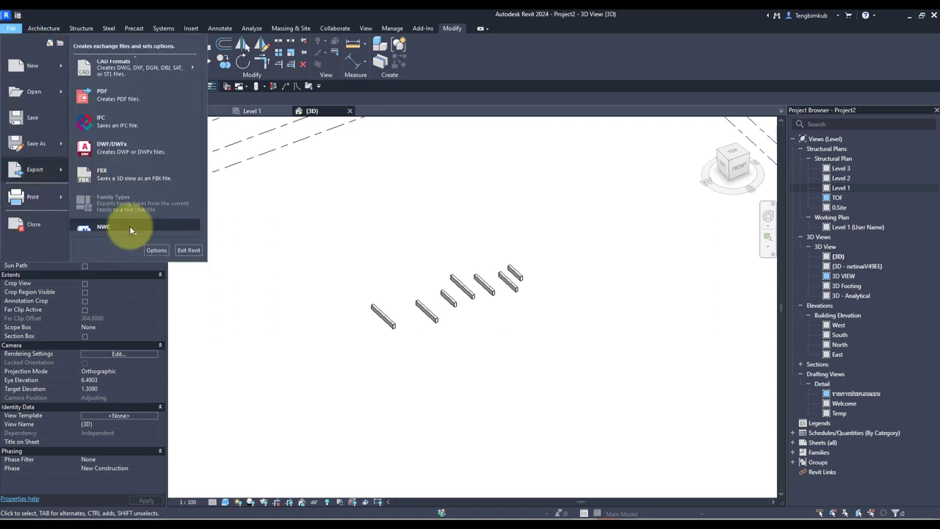
click(560, 513)
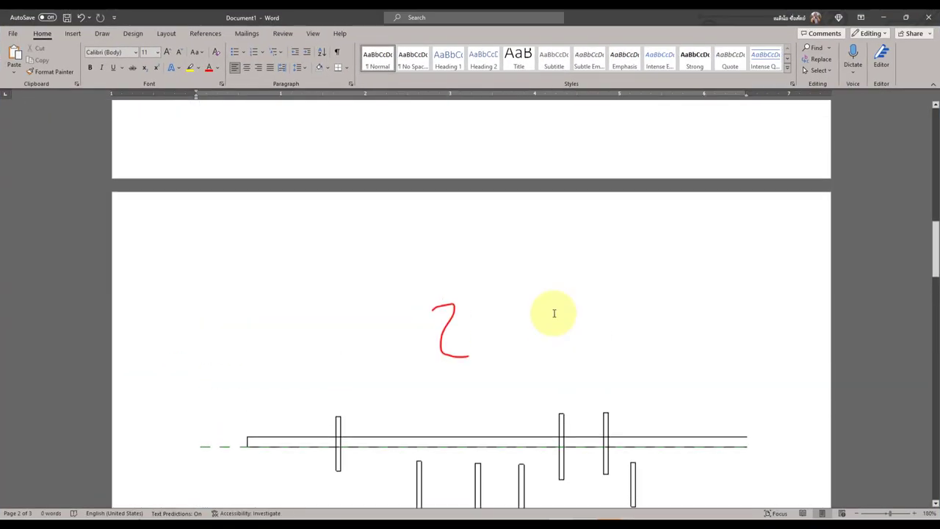
Scroll through the Word notes to review the beam-plan diagram and clash screenshots.
scroll(530, 309, up, 3)
scroll(474, 232, down, 1)
scroll(462, 214, down, 4)
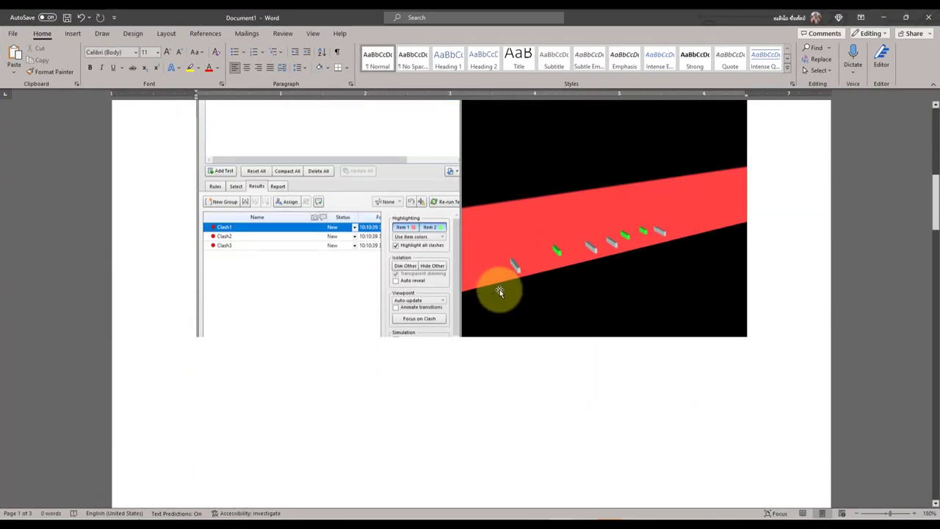
scroll(536, 251, down, 4)
scroll(524, 256, down, 2)
scroll(480, 273, down, 3)
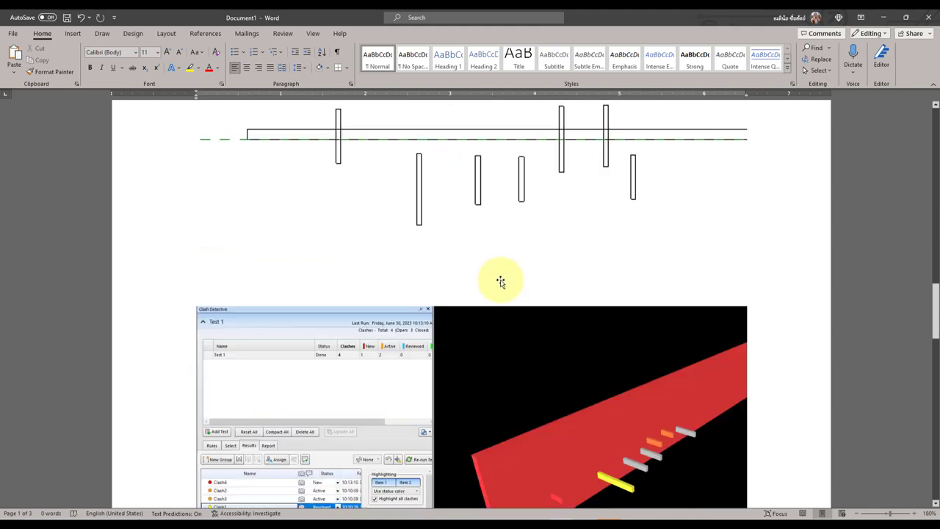
scroll(498, 279, down, 3)
scroll(510, 286, down, 5)
scroll(560, 222, down, 1)
Minimize Word and export the Revit 3D view as NWC, overwriting beam.nwc on the Desktop.
click(883, 17)
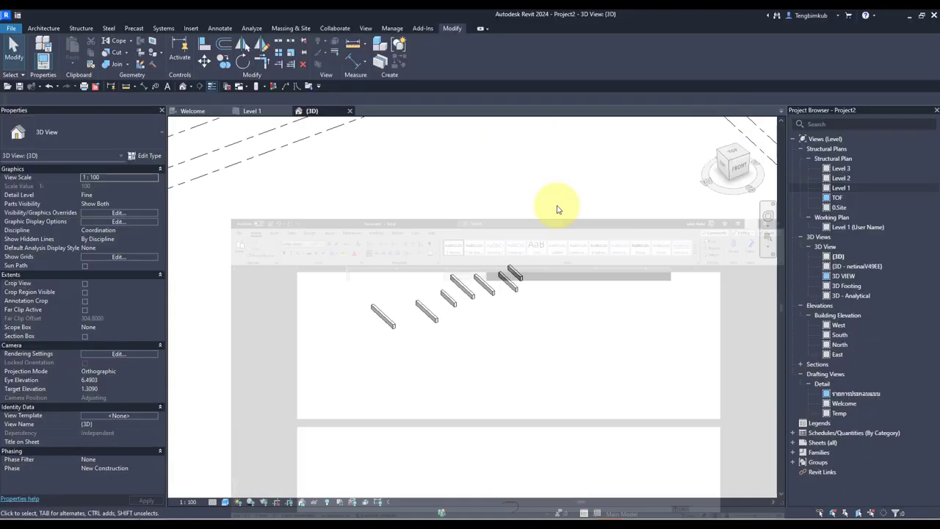
click(13, 30)
mouse_move(35, 169)
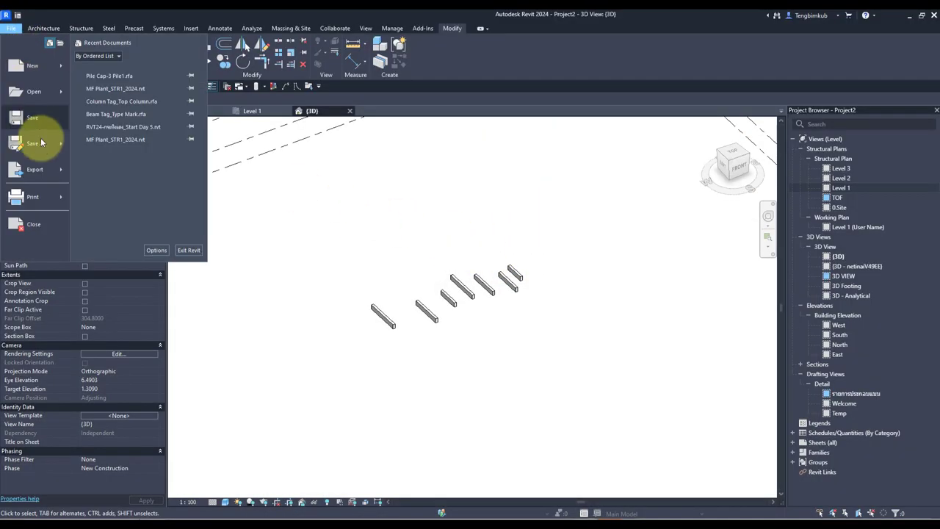
click(112, 228)
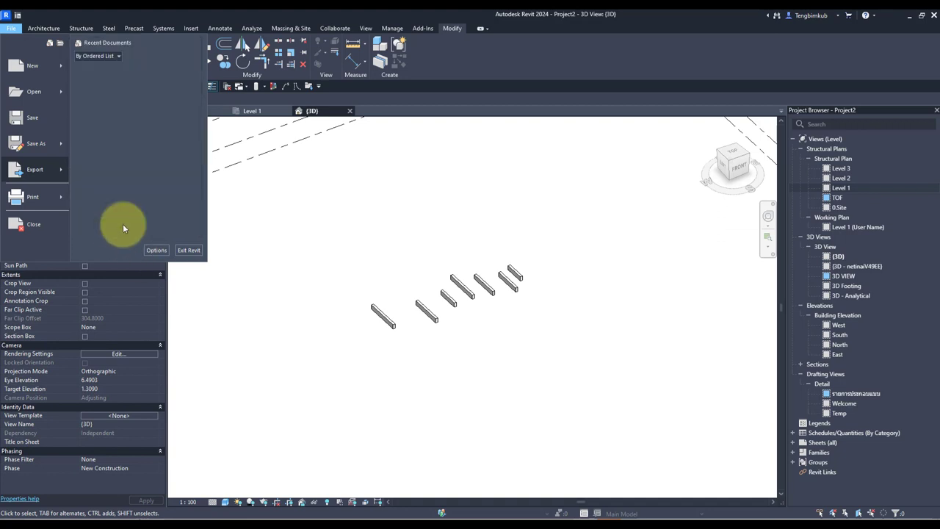
click(409, 286)
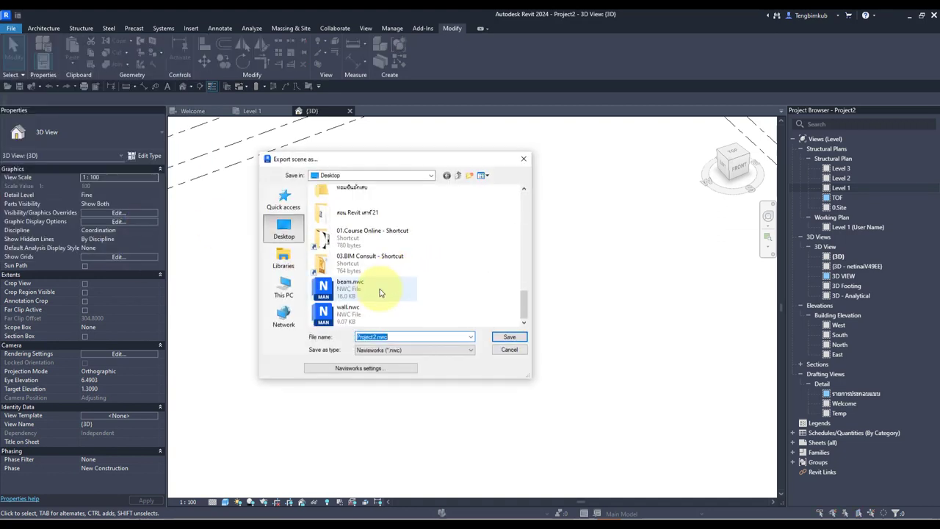
click(508, 337)
click(494, 269)
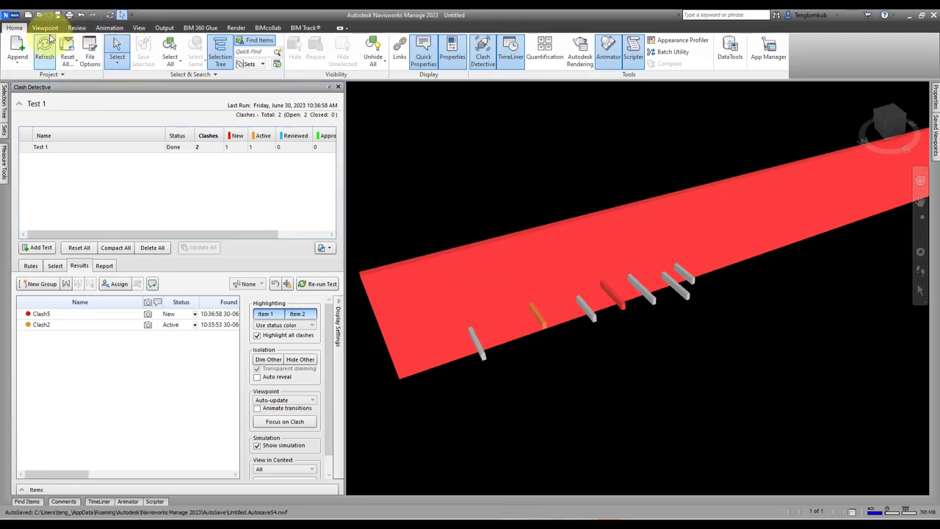
Refresh to load the updated beam.nwc, then re-run Test 1 for 3 clashes.
click(44, 52)
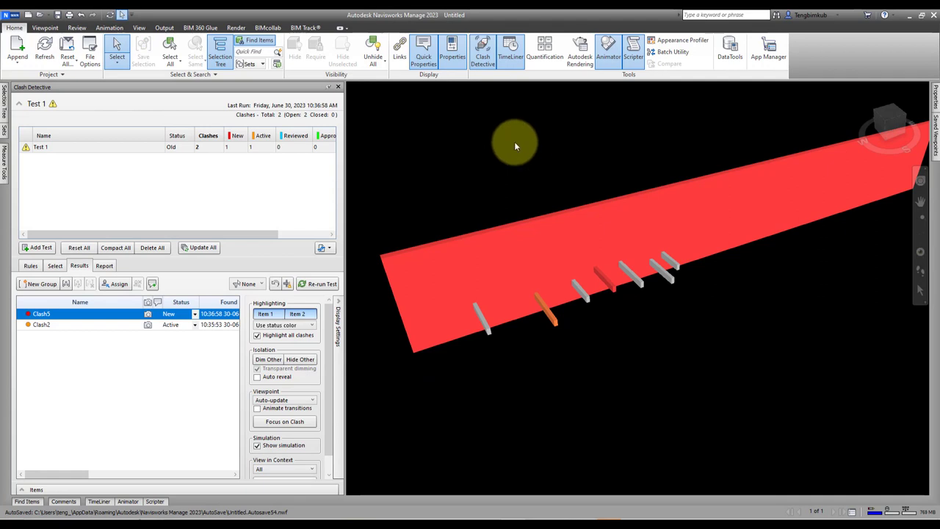
right_click(69, 150)
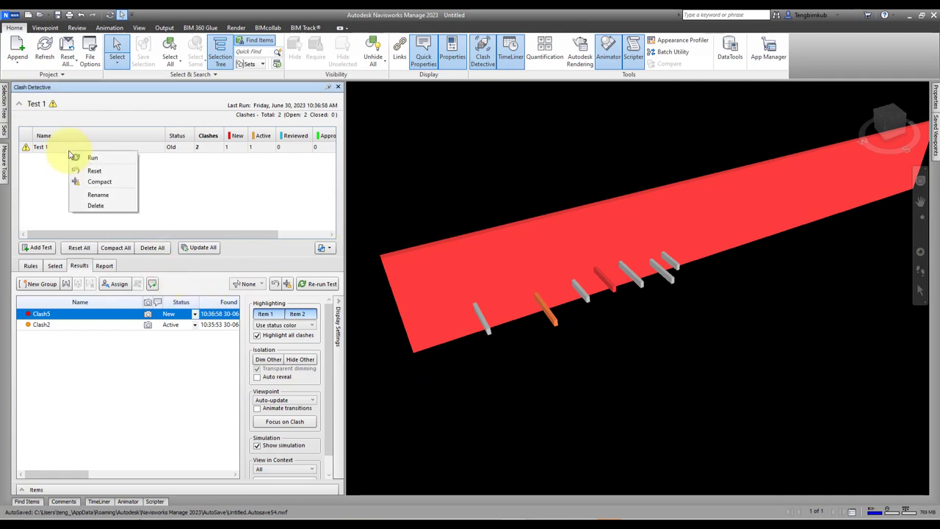
click(81, 158)
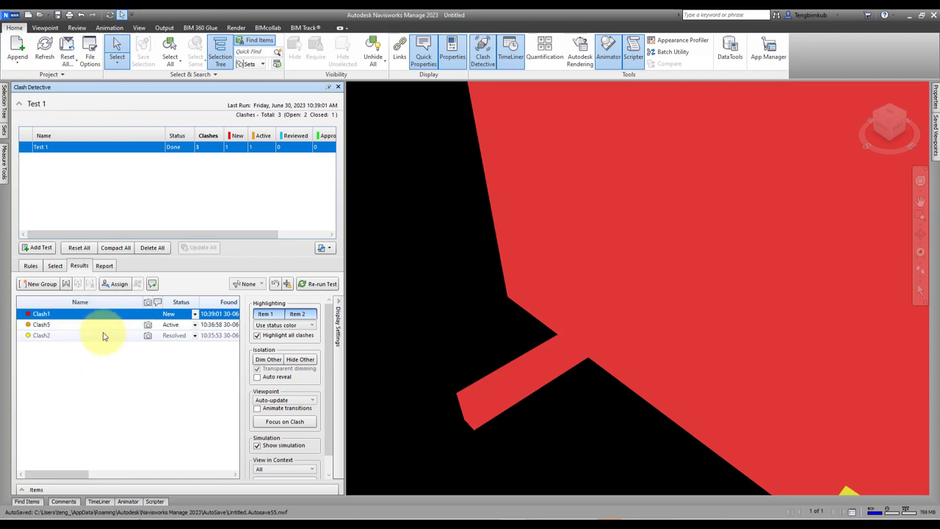
Select the resolved Clash2, zoom out, and orbit to view the whole wall with its beams.
click(79, 335)
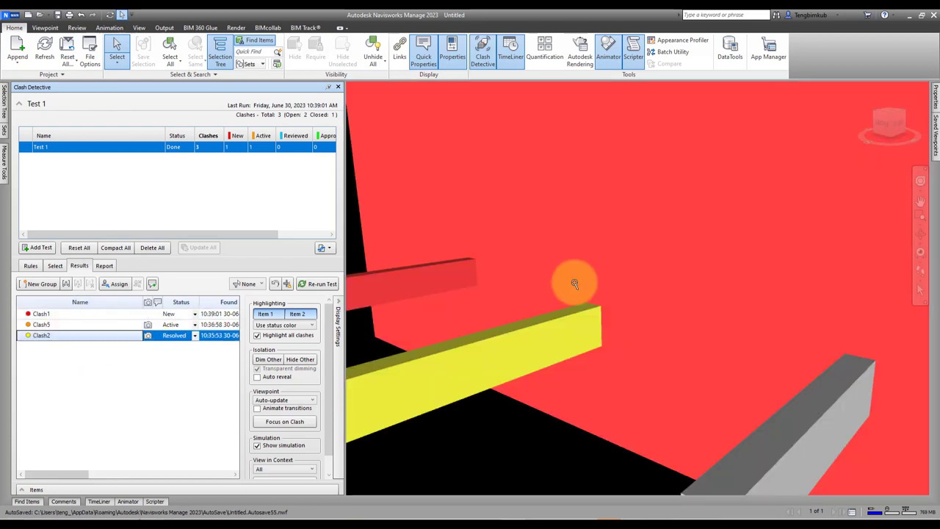
scroll(575, 284, down, 3)
scroll(560, 279, down, 3)
scroll(612, 342, down, 3)
scroll(623, 296, down, 2)
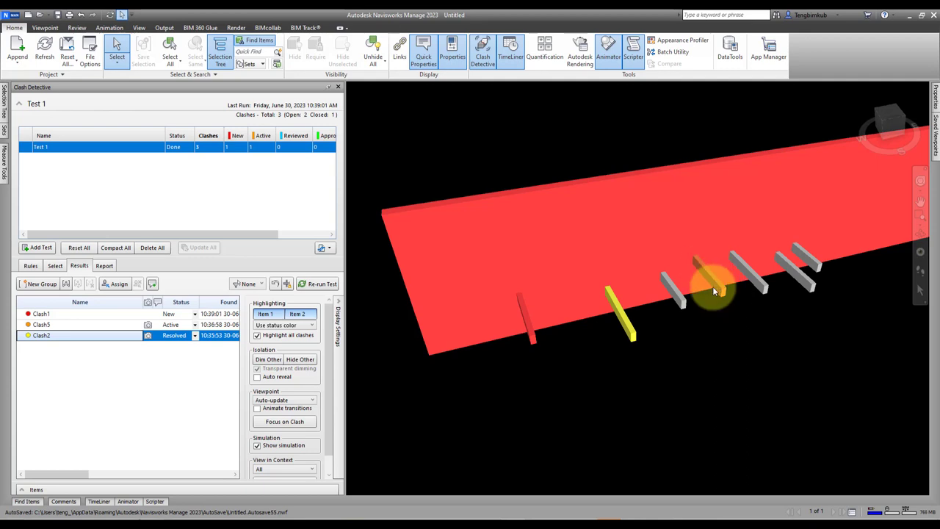
scroll(698, 378, down, 2)
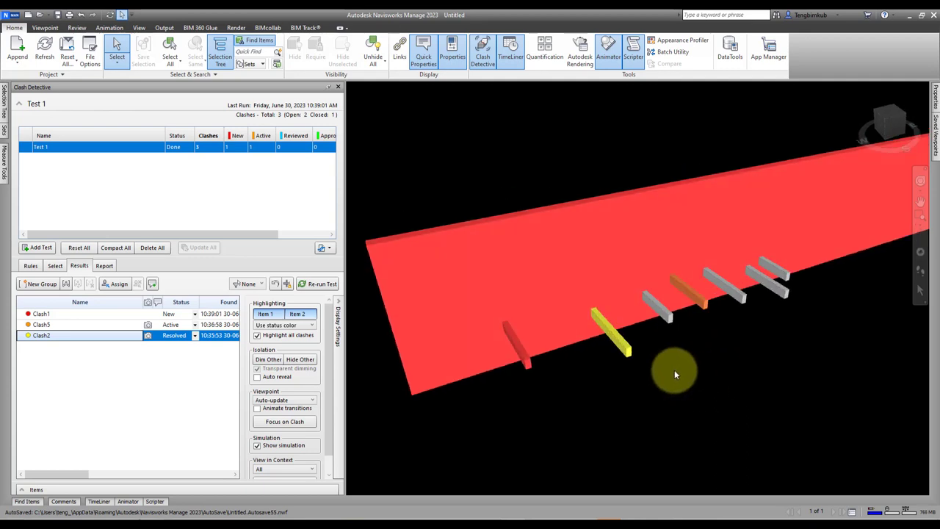
scroll(661, 363, up, 3)
scroll(711, 362, down, 1)
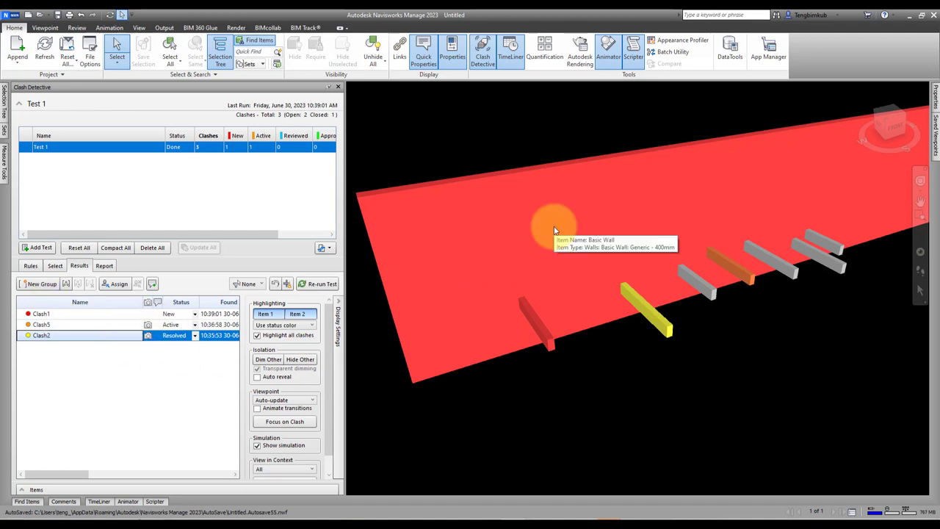
shift+middle_drag(579, 219, 582, 216)
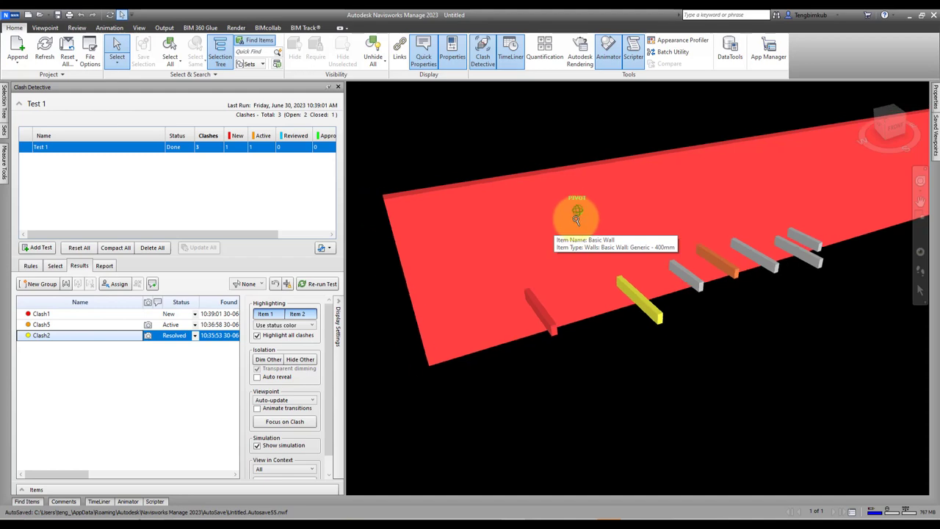